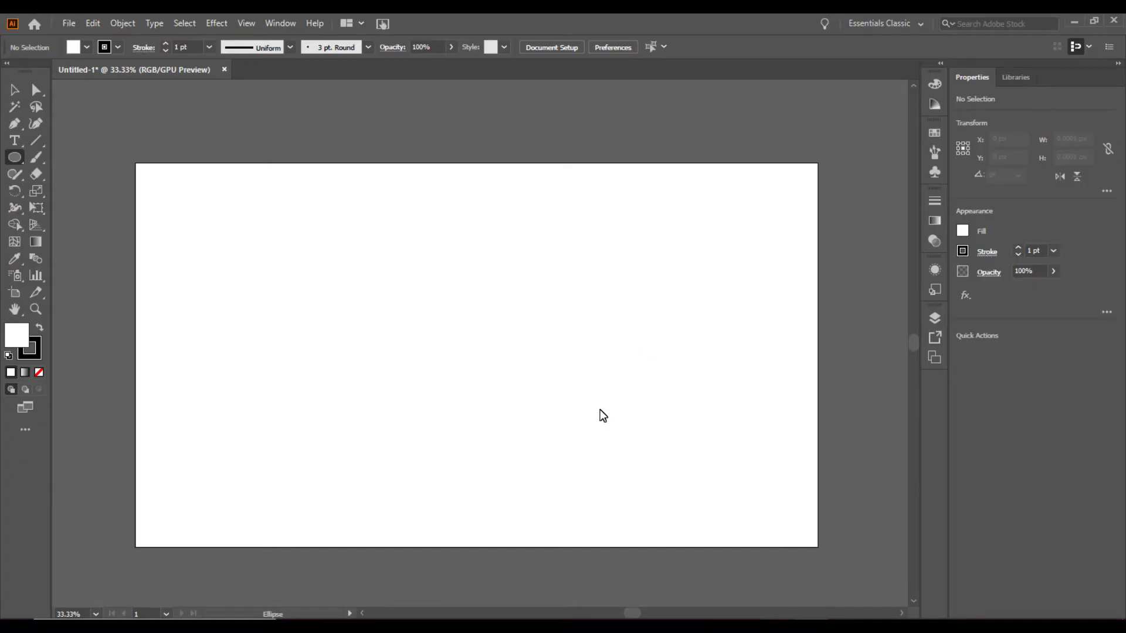
Step: Draw the 216 px front wheel circle at lower right with no fill and a 5 pt outline
left_click_drag(592, 382, 683, 480)
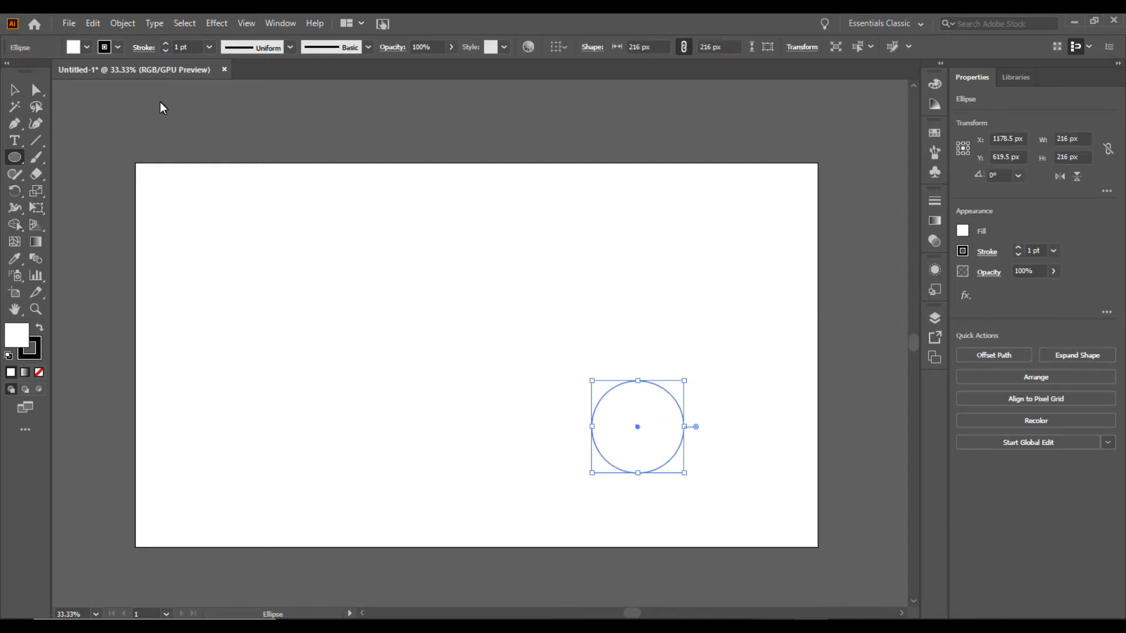
type("9")
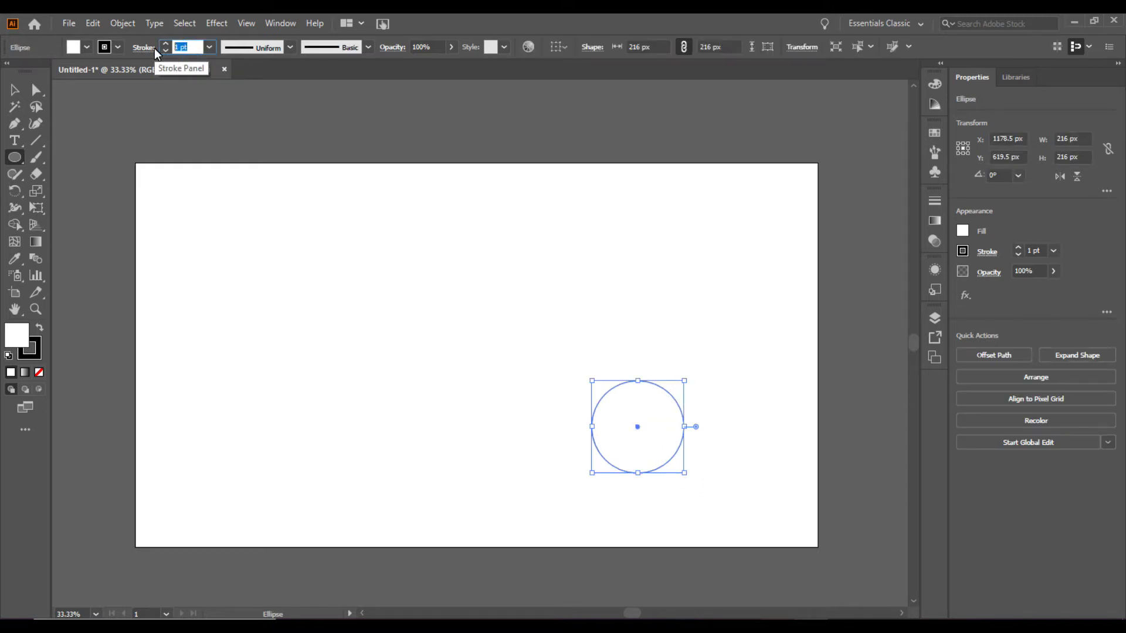
key("Return")
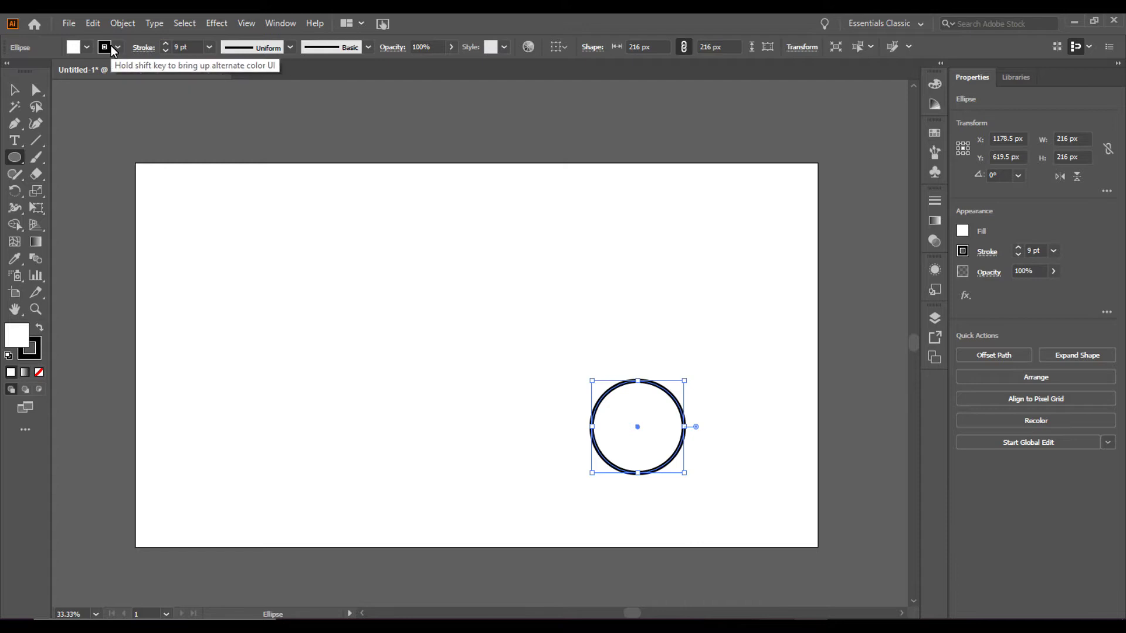
left_click(87, 46)
left_click(9, 71)
left_click(189, 48)
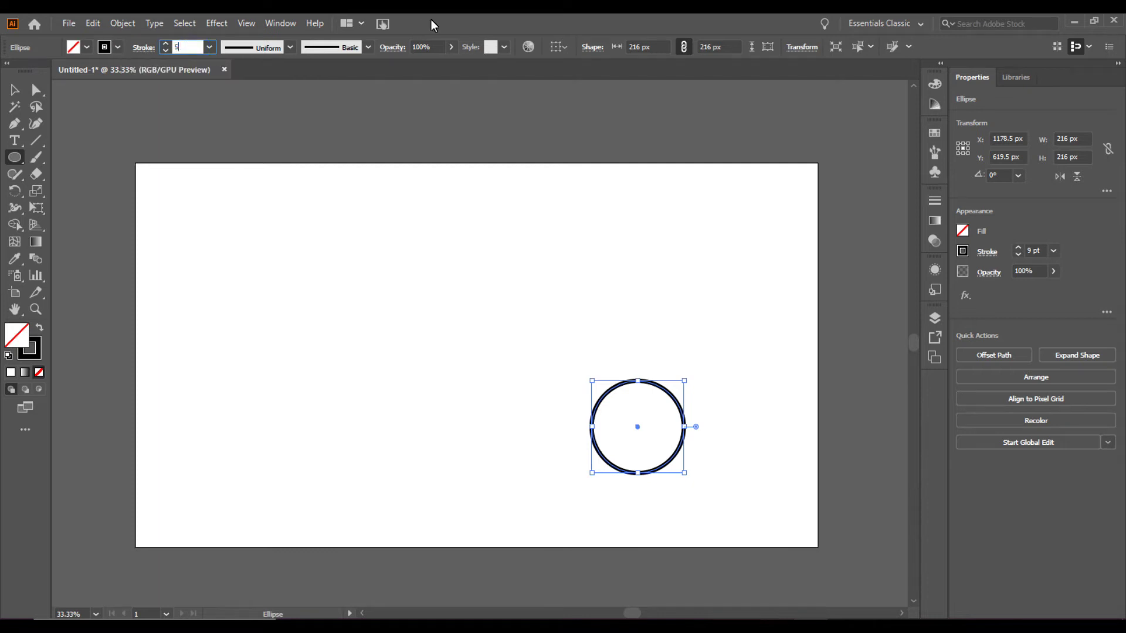
key("Return")
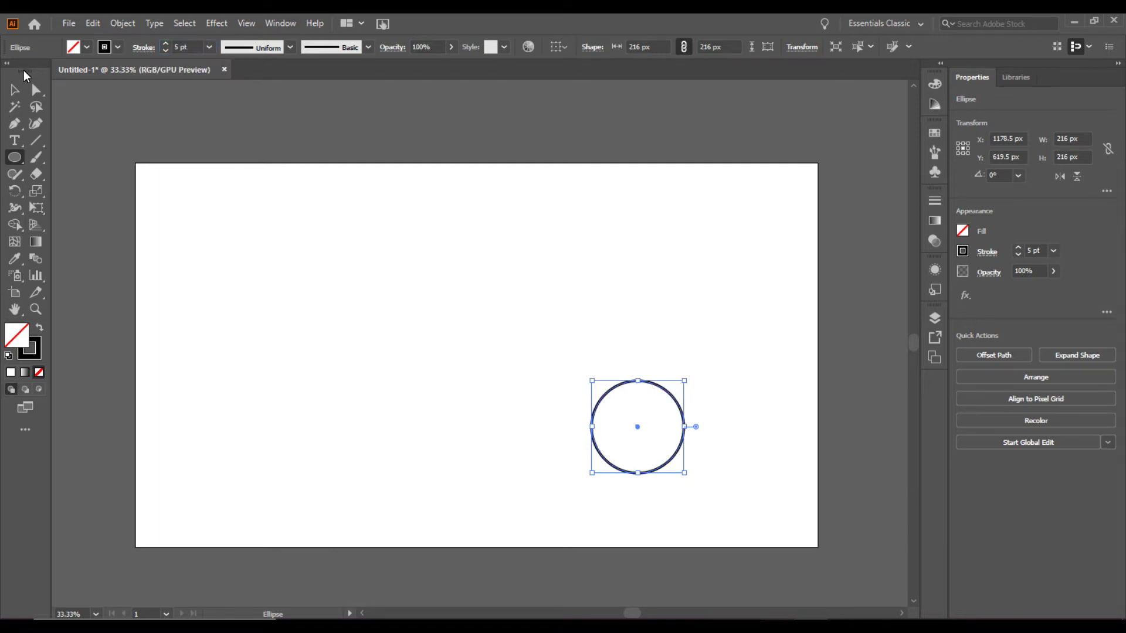
left_click(14, 89)
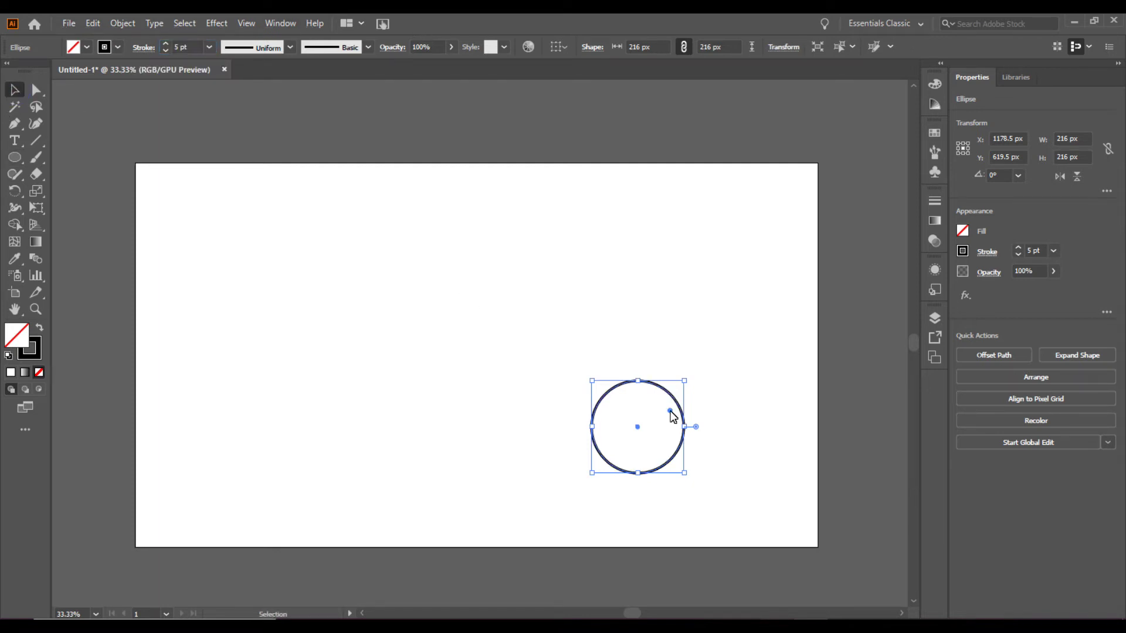
Step: Alt-drag a copy of the wheel circle to the left as the rear wheel, then deselect
left_click(542, 402)
left_click(611, 400)
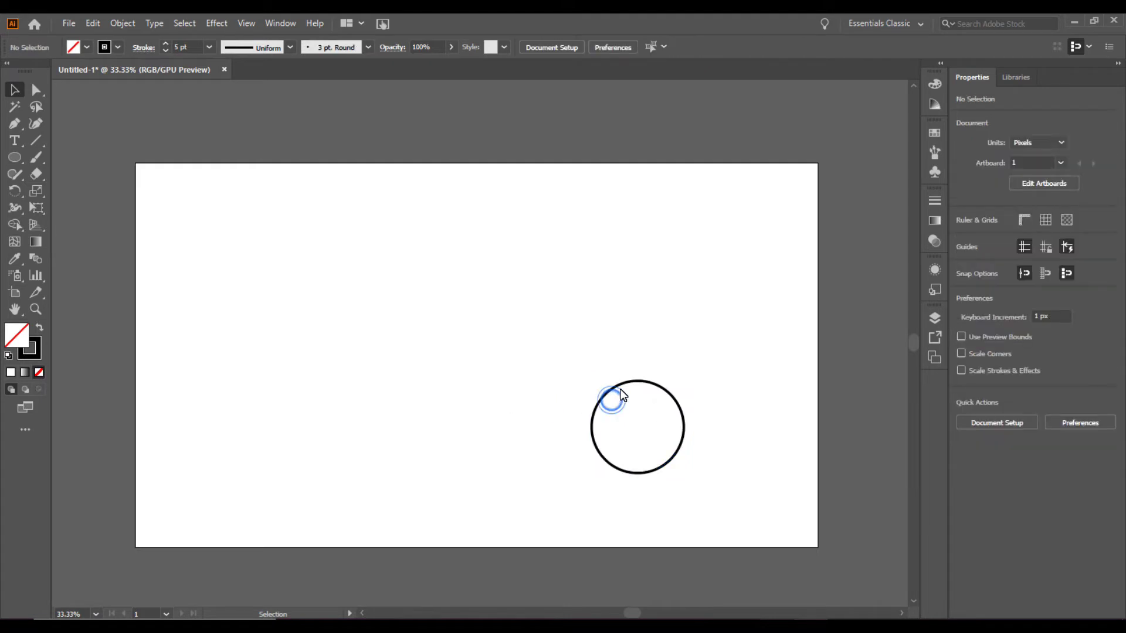
mouse_move(618, 384)
left_mouse_down()
mouse_move(520, 399)
mouse_move(425, 364)
mouse_move(664, 433)
mouse_move(639, 386)
mouse_move(578, 384)
left_mouse_up()
left_click(438, 350)
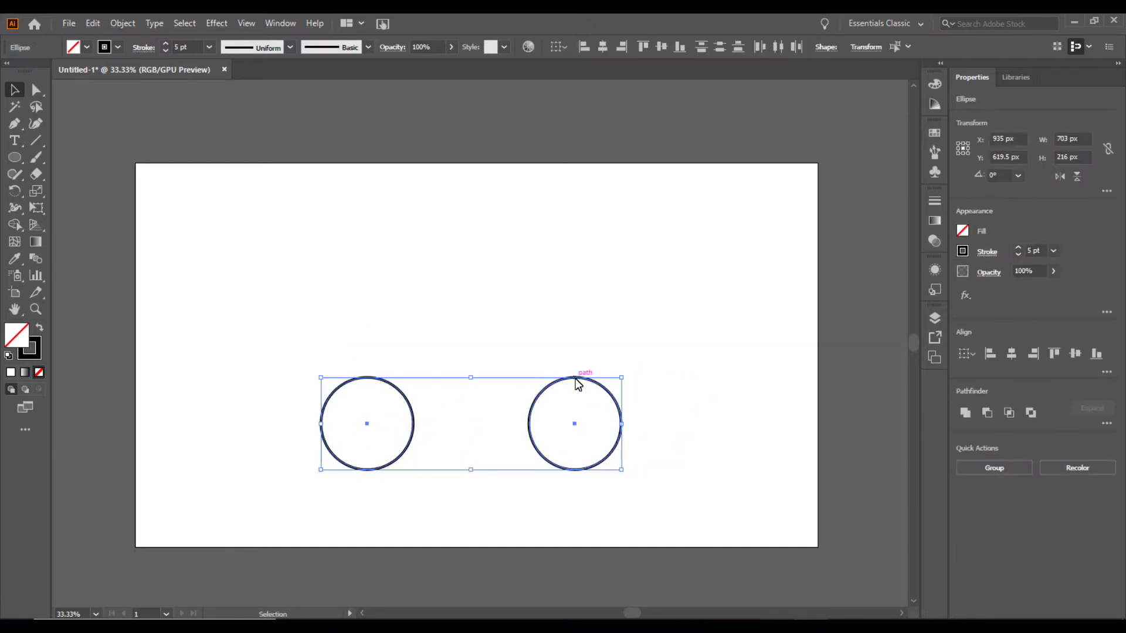
left_click(590, 334)
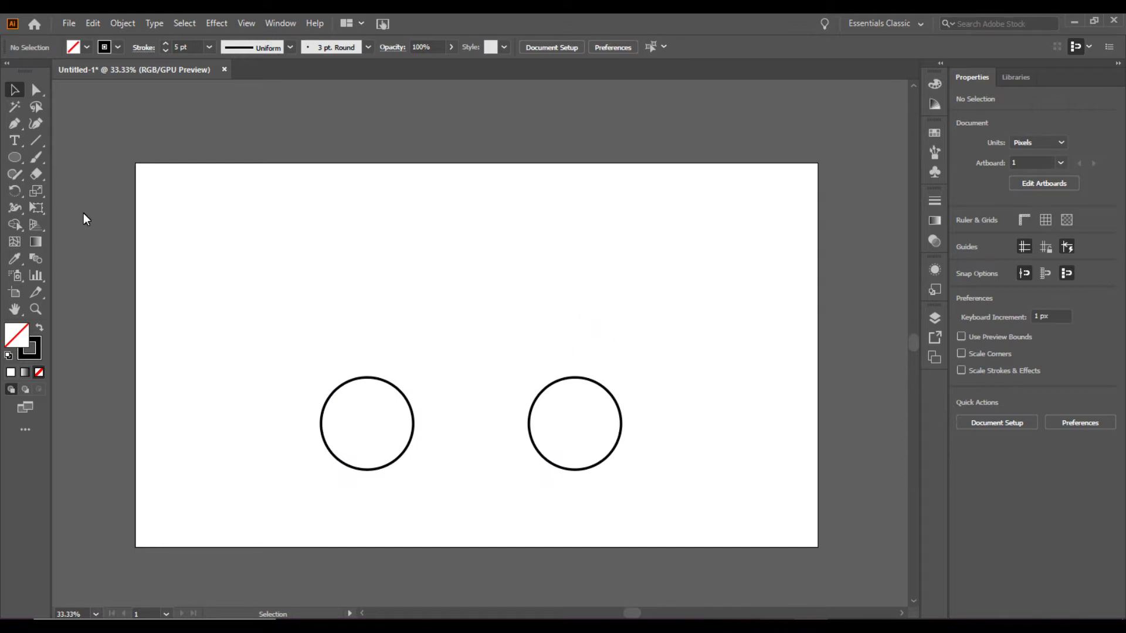
left_click(14, 123)
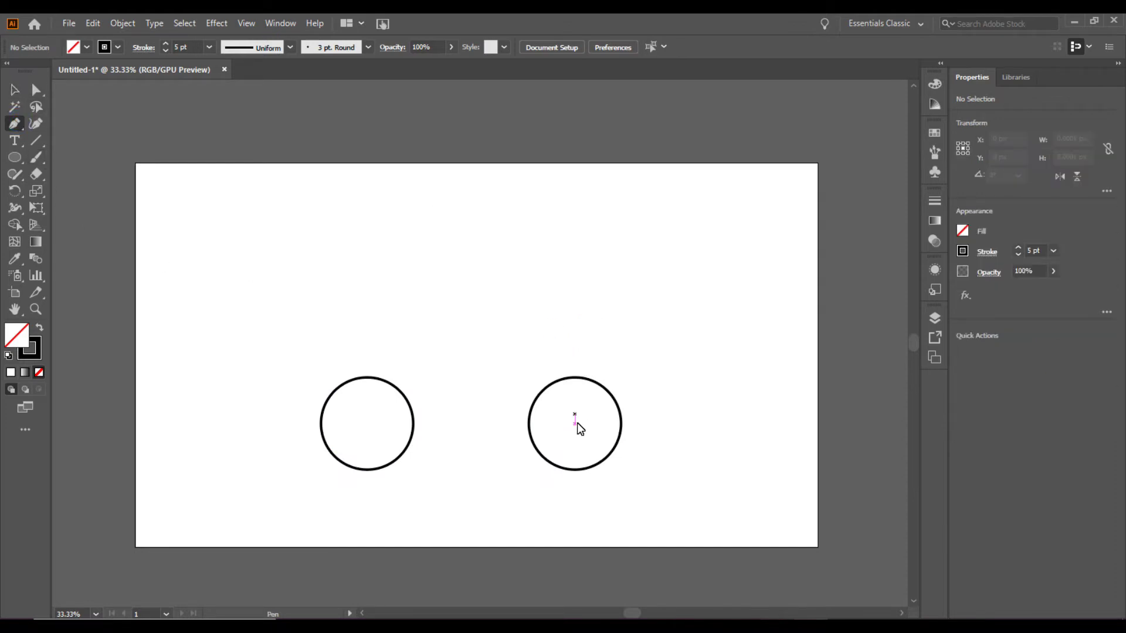
Step: Pen-draw a short handlebar grip, up, left across the top, then down to the front wheel's centre
left_click(574, 330)
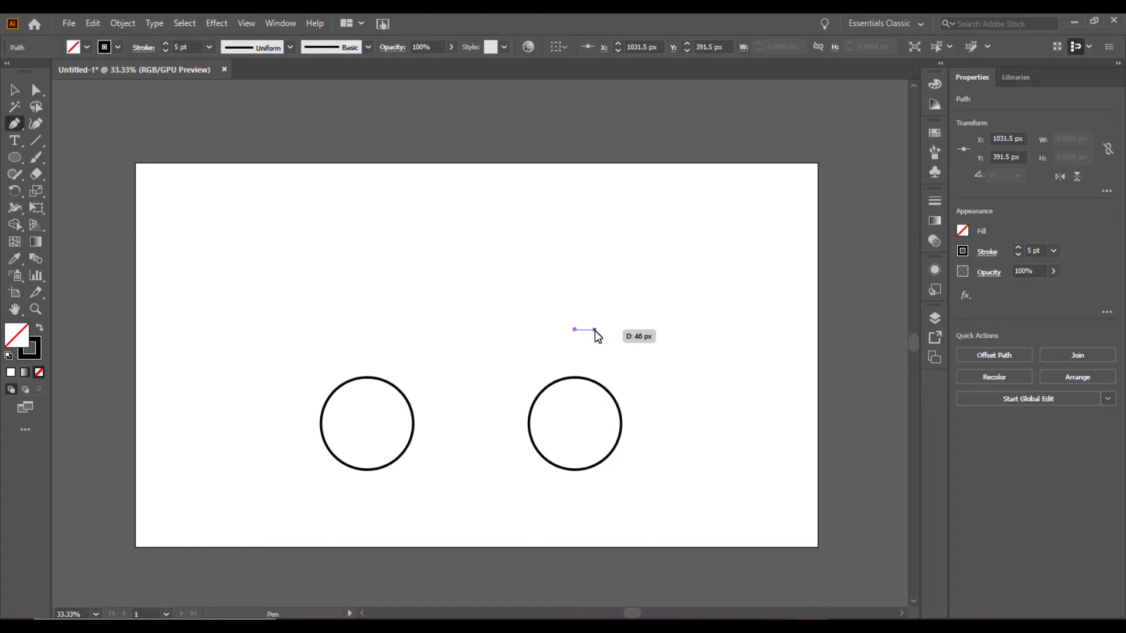
left_click(594, 329)
left_click_drag(594, 330, 595, 299)
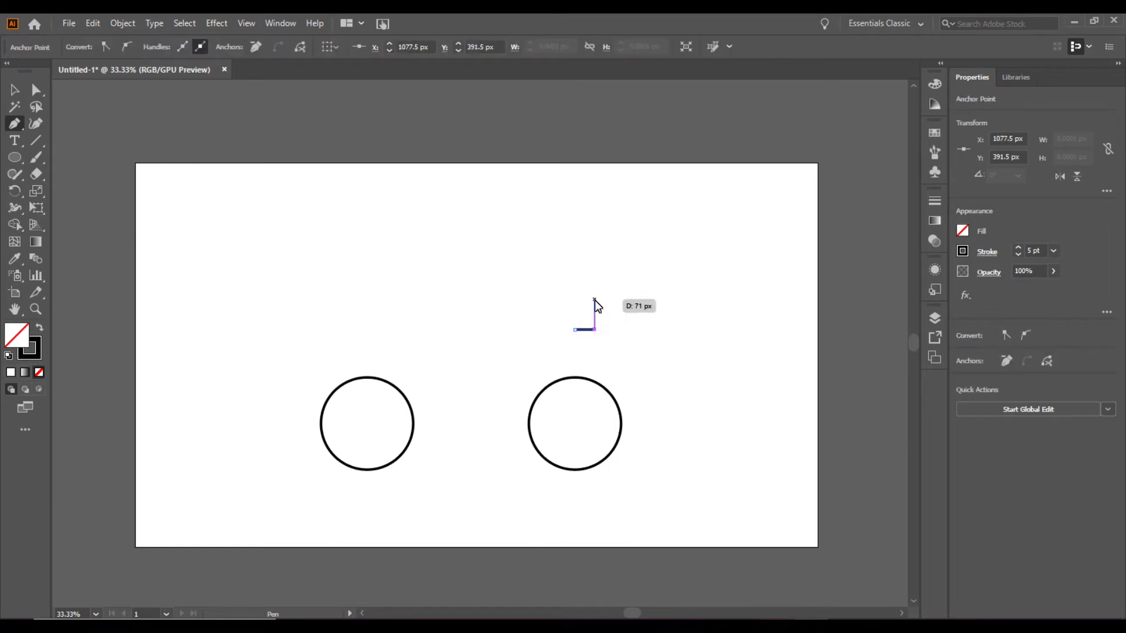
left_click(594, 299)
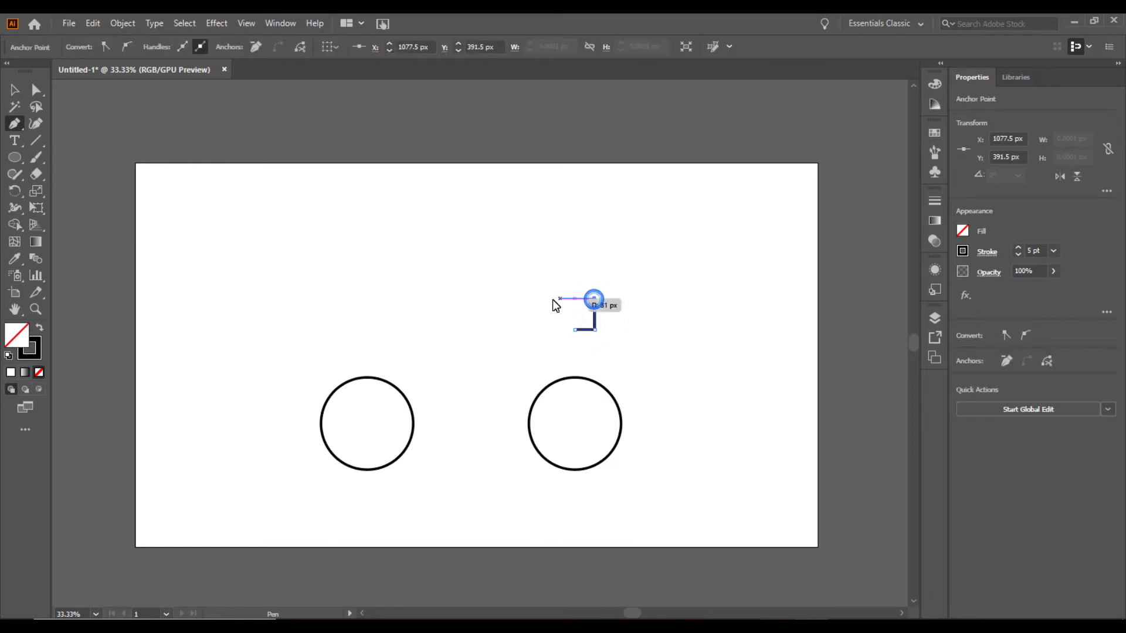
left_click(517, 299)
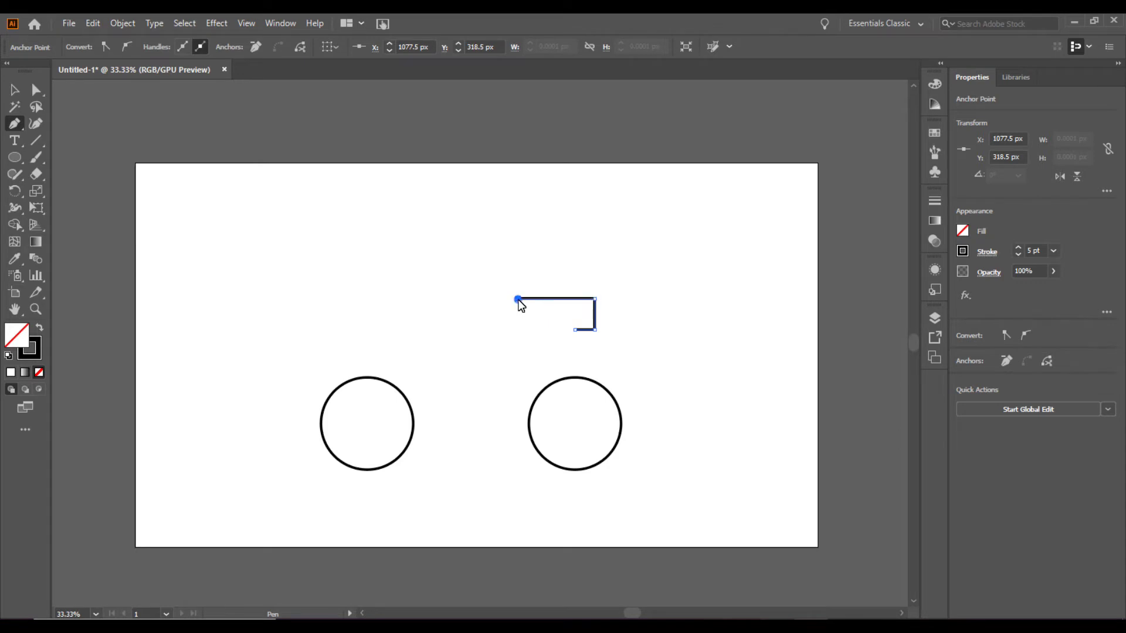
left_click(576, 424)
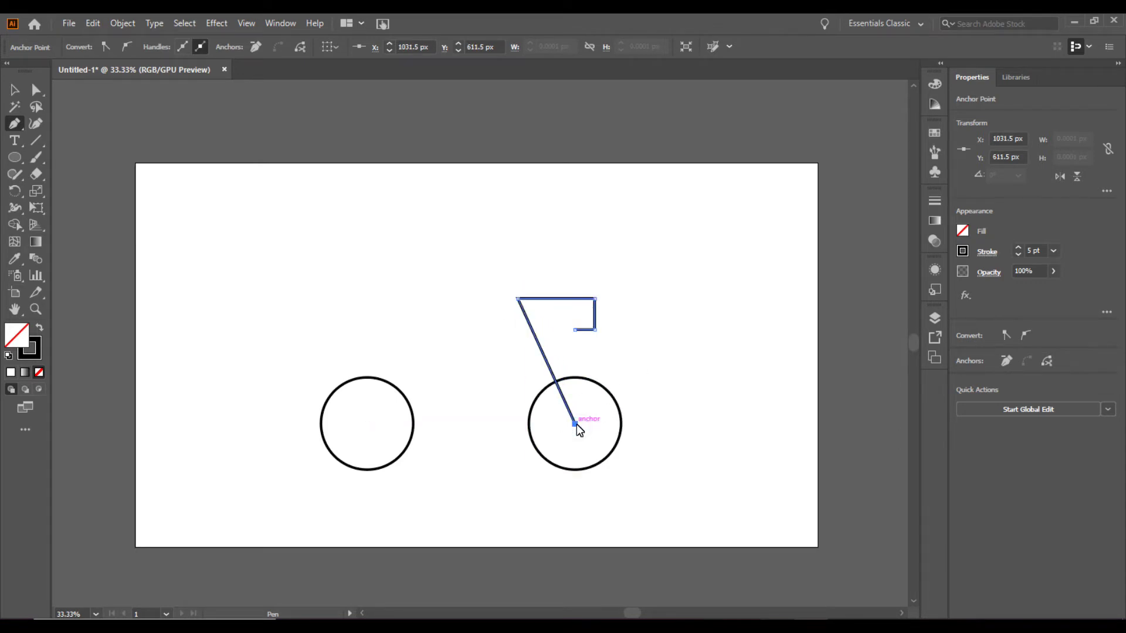
key("v")
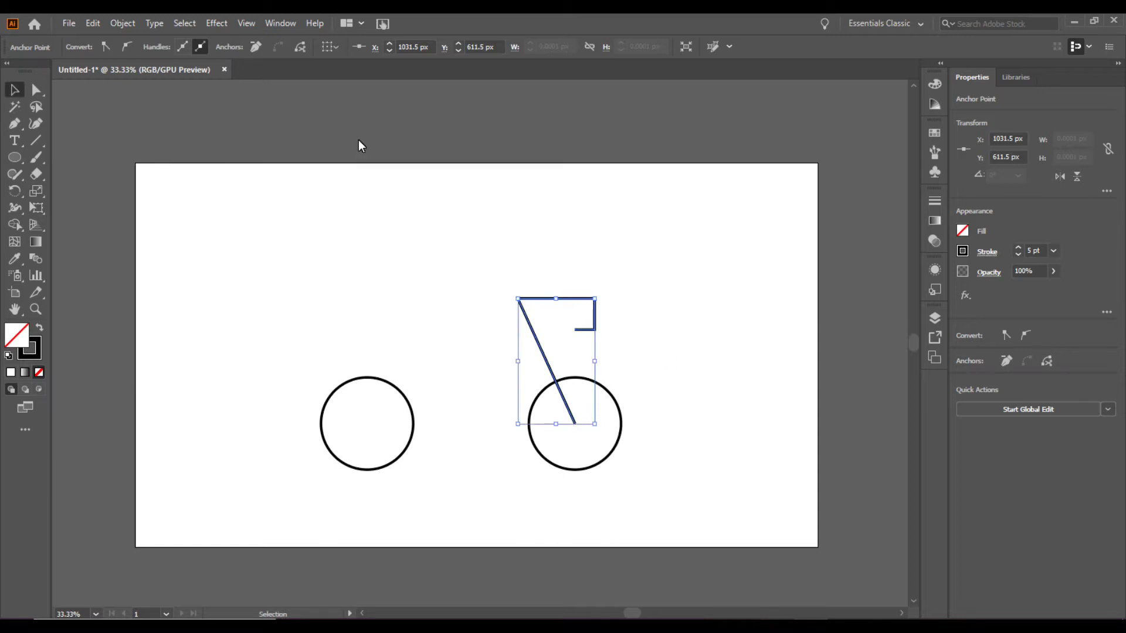
Step: Show the Stroke panel's full options and apply Round Cap to the handlebar-and-fork path
left_click(275, 24)
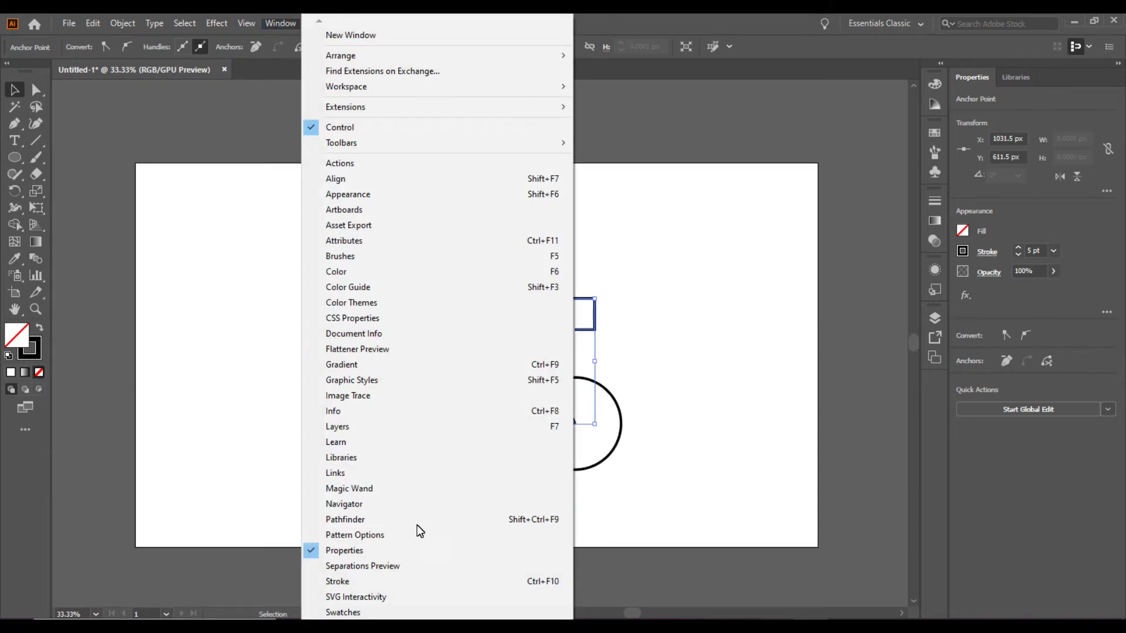
left_click(402, 582)
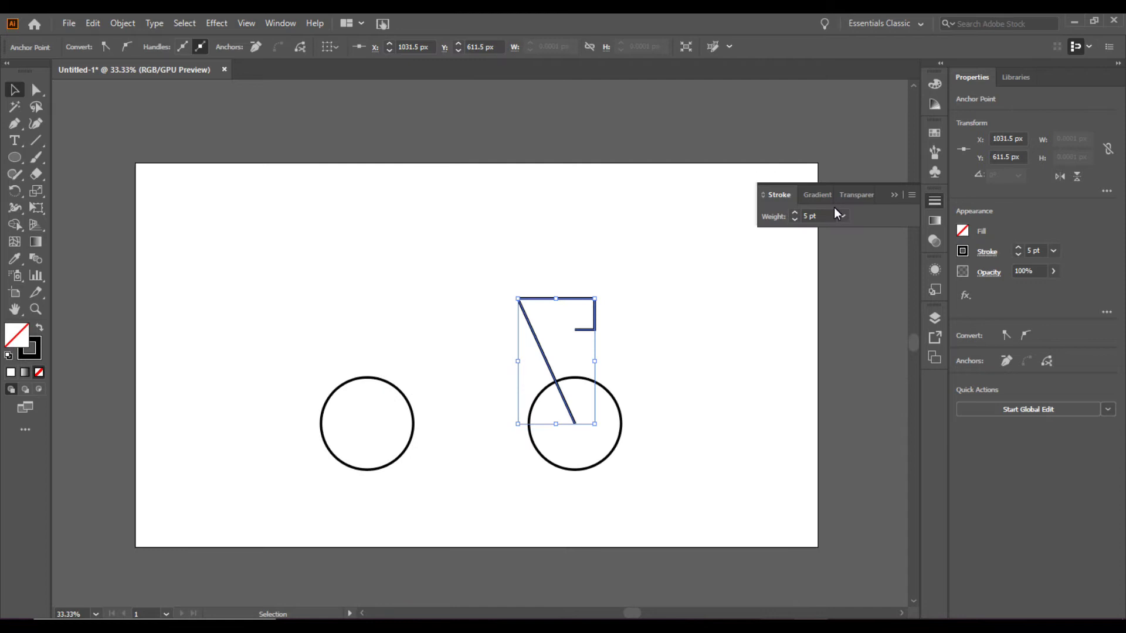
left_click(819, 196)
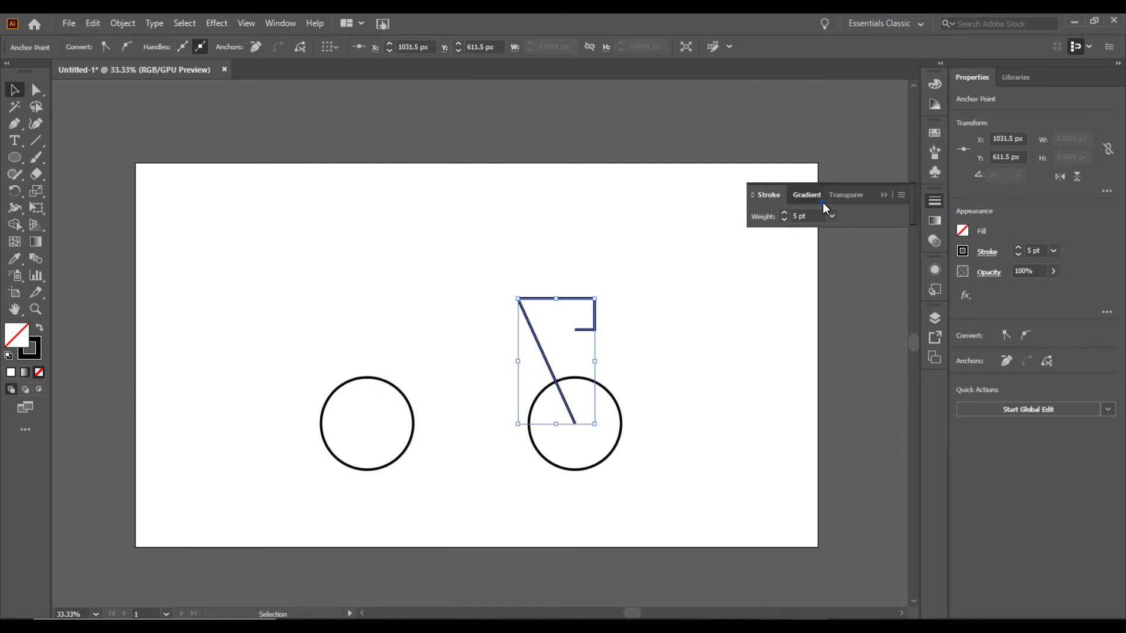
left_click(841, 196)
left_click(778, 196)
left_click(911, 194)
left_click(941, 200)
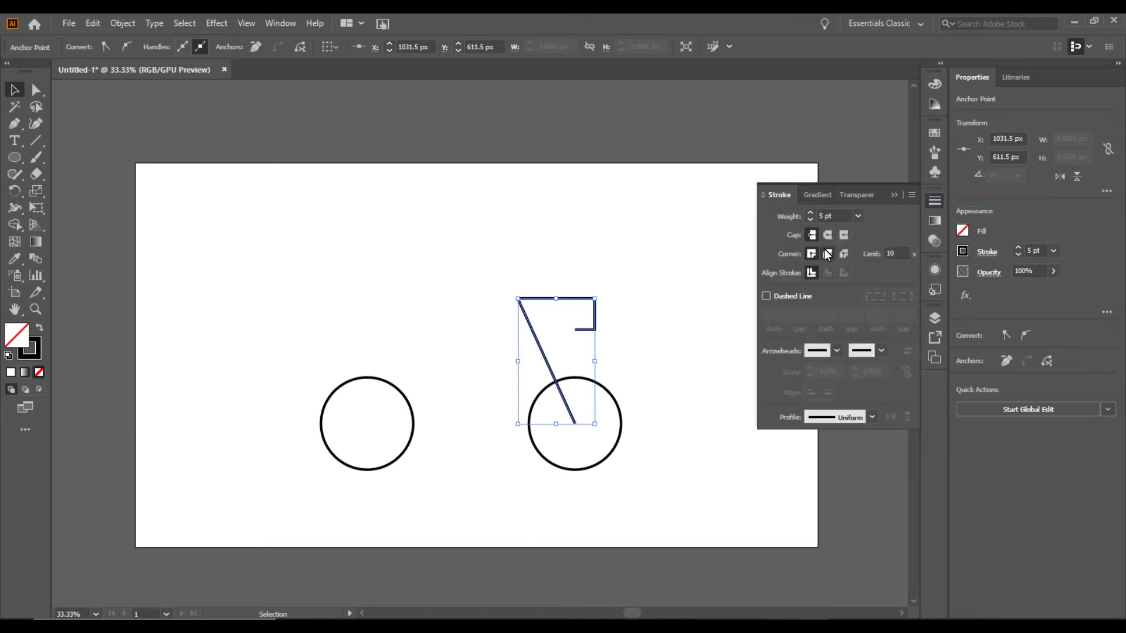
left_click(827, 236)
key("z")
left_click_drag(582, 316, 618, 336)
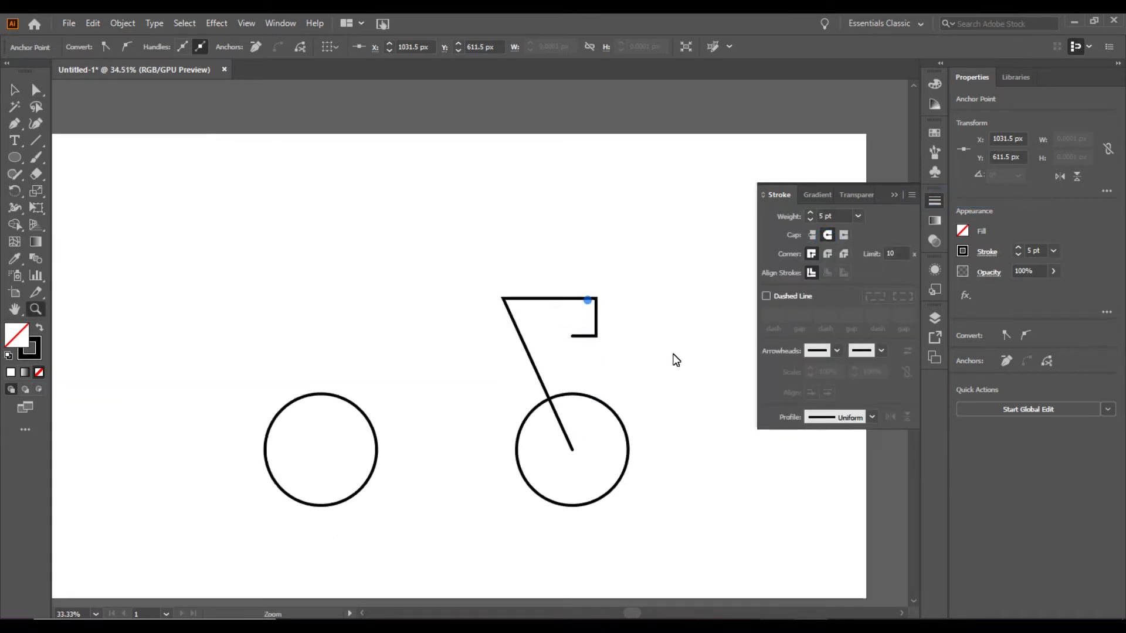
Step: Drag the handlebar path's live-corner widget with Direct Selection to round its corners, then zoom out
left_click_drag(728, 386, 271, 183)
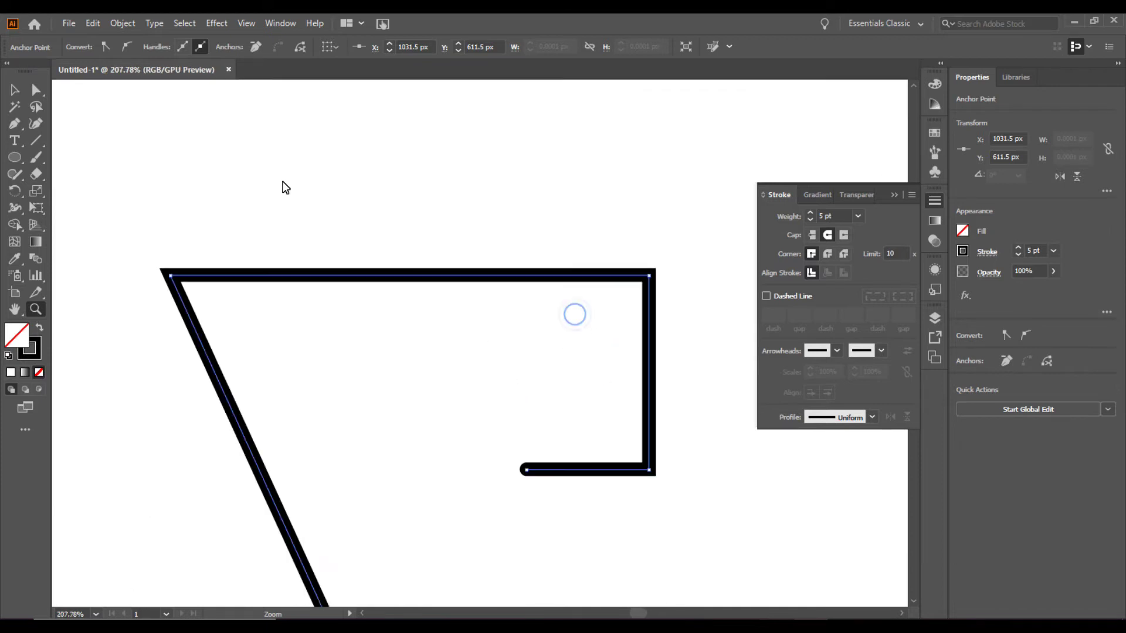
key("v")
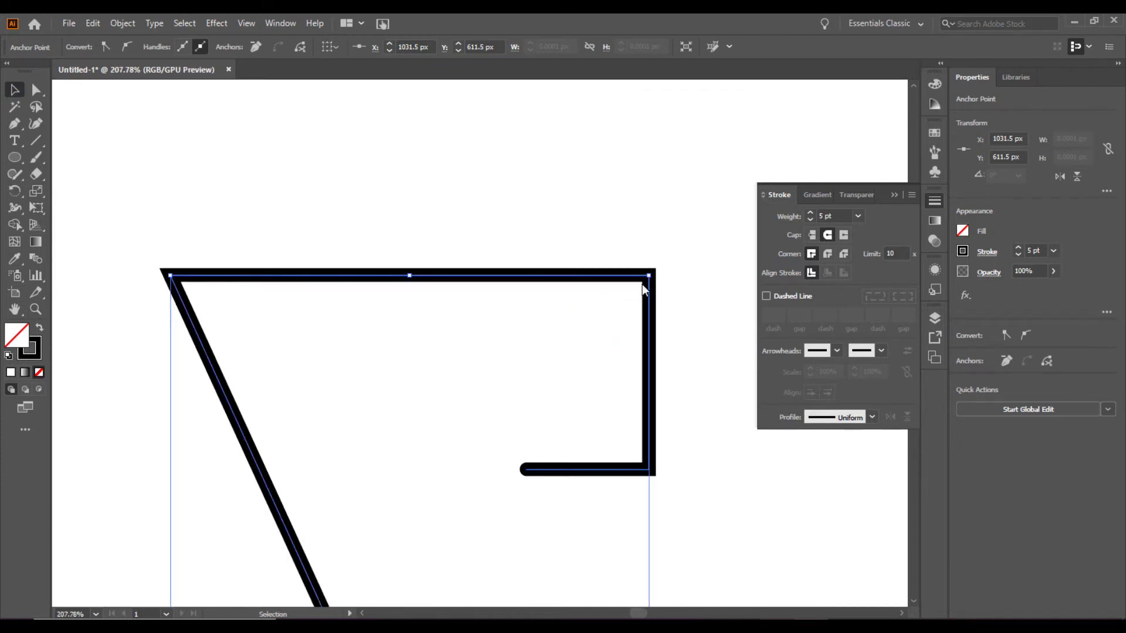
left_click(642, 236)
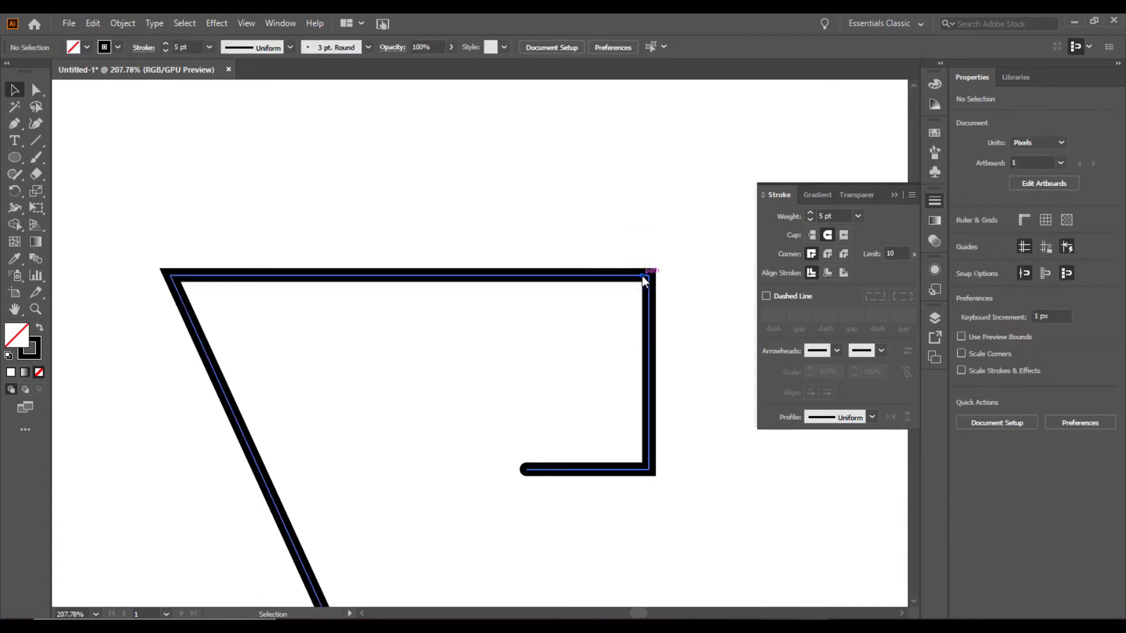
left_click(640, 280)
key("a")
left_click_drag(639, 286, 632, 294)
key("v")
key("a")
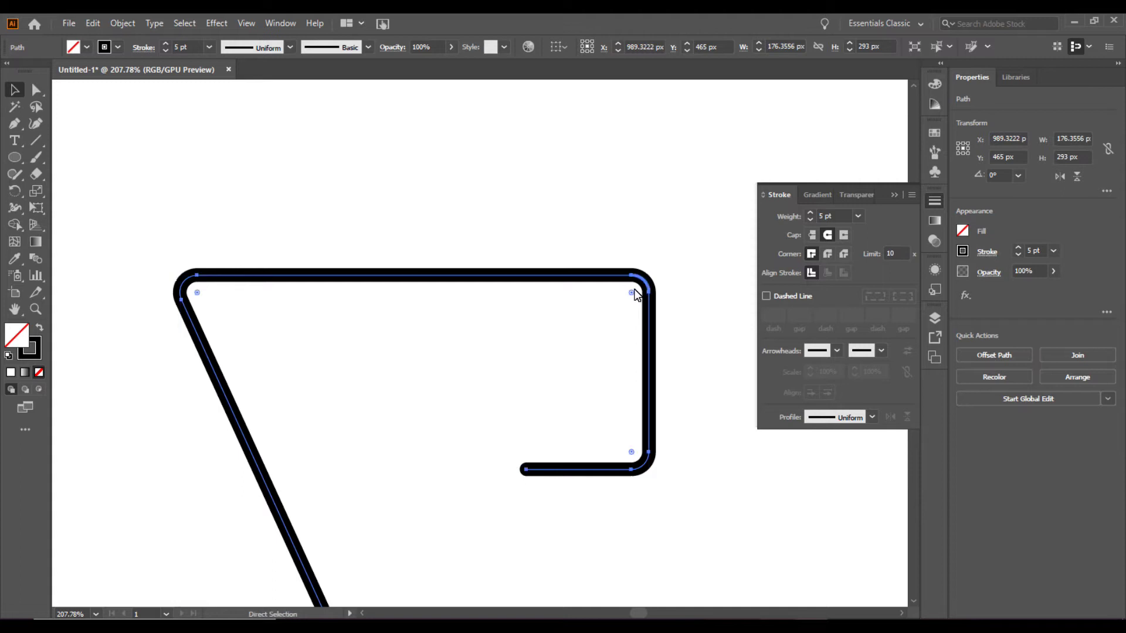
key("v")
left_click(641, 241)
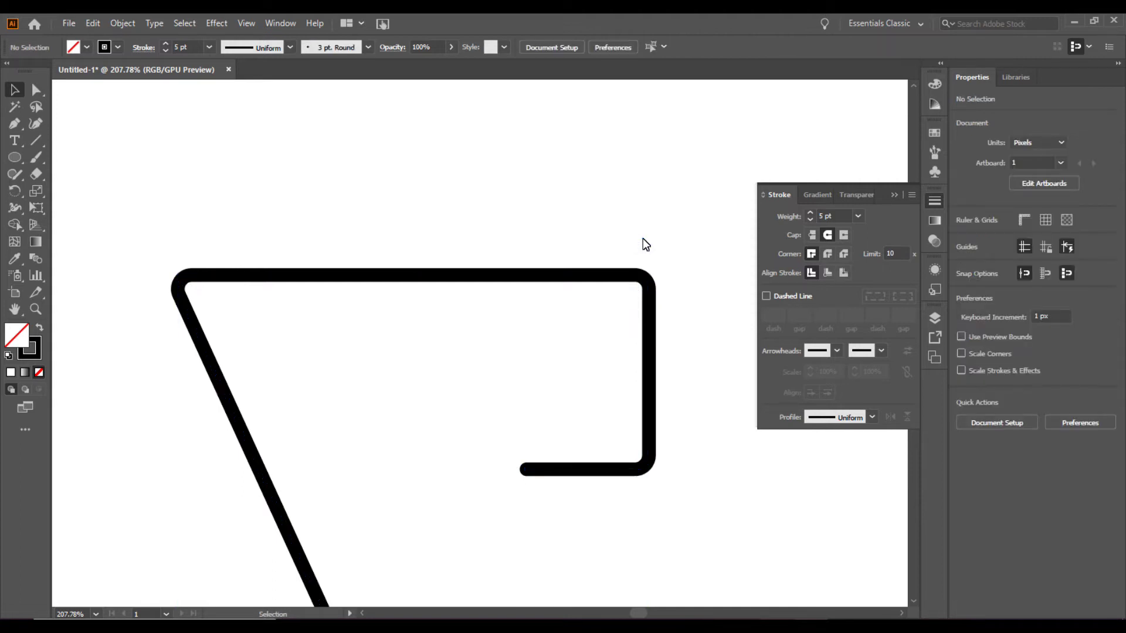
key("ctrl+minus")
key("ctrl+minus")
key("ctrl+minus")
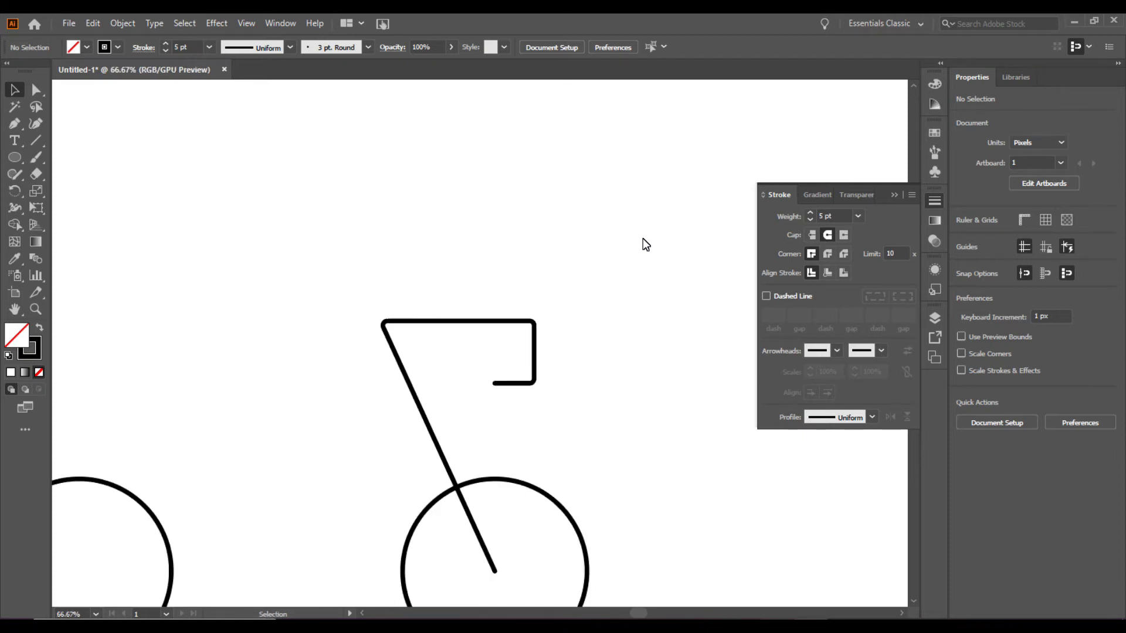
key("ctrl+minus")
key("p")
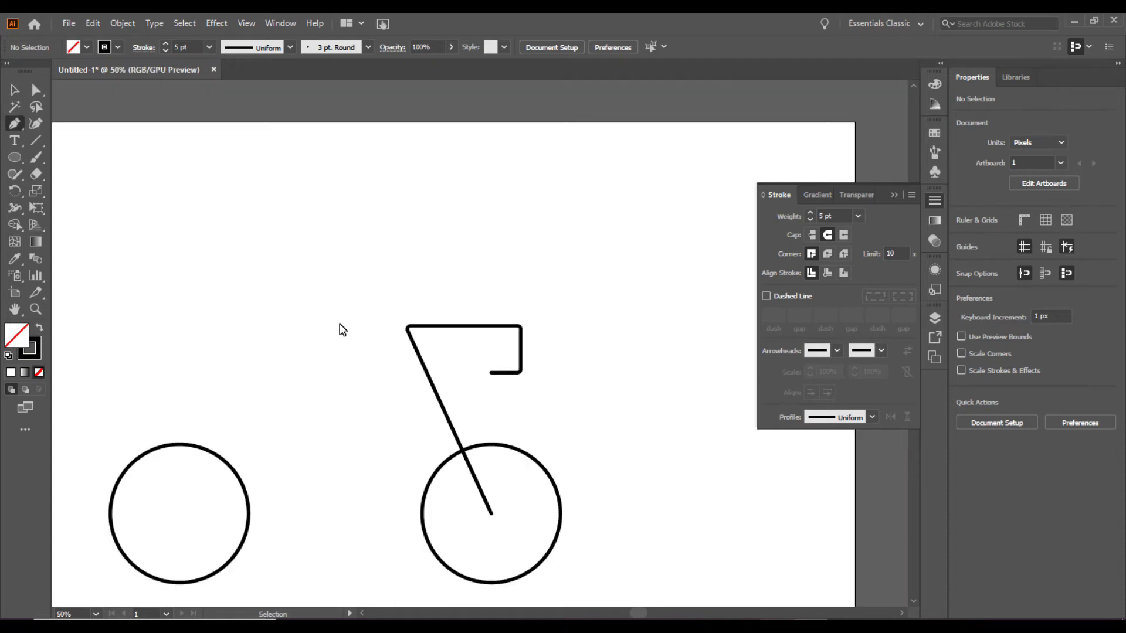
Step: Draw a short round-capped horizontal seat line above the rear wheel with a midpoint anchor
left_click(272, 327)
left_click(216, 326)
left_click(828, 235)
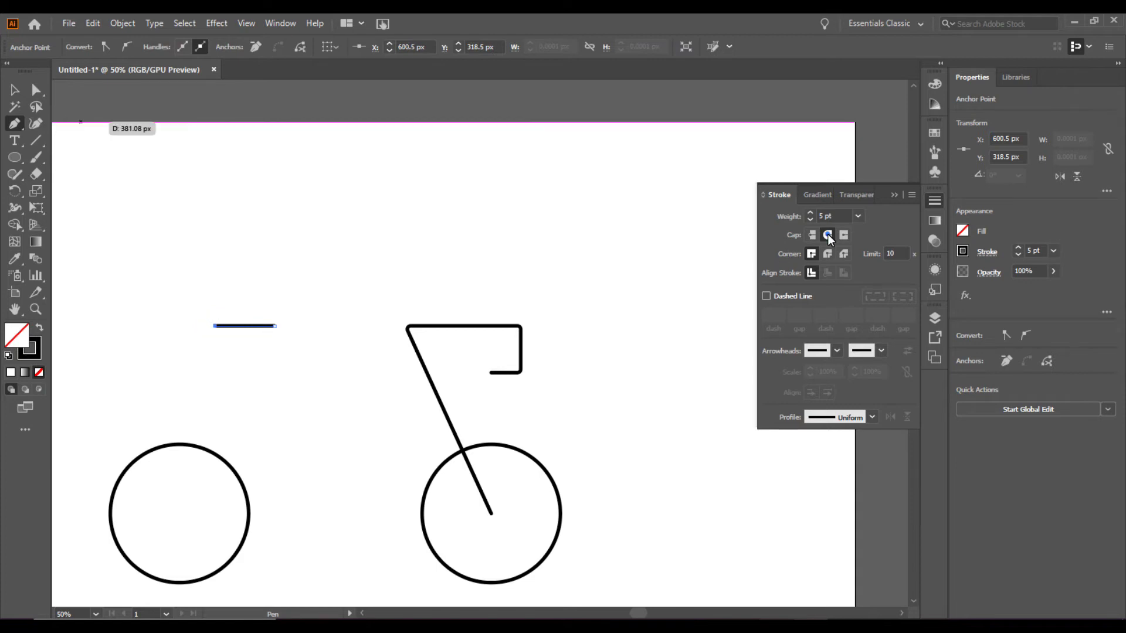
left_click(242, 326)
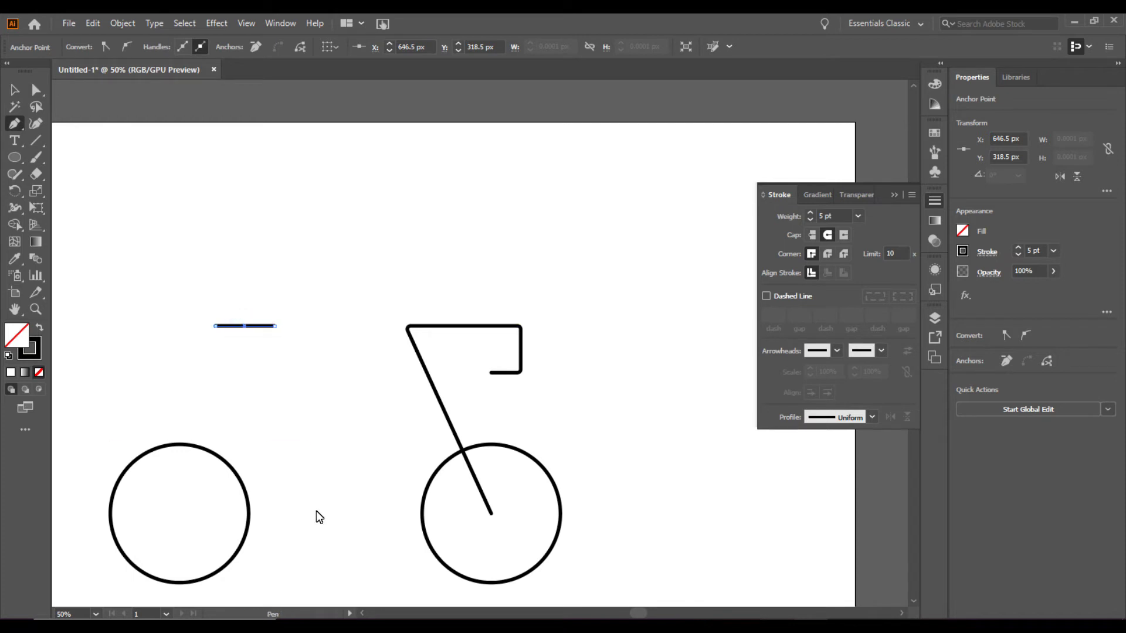
key("ctrl+z")
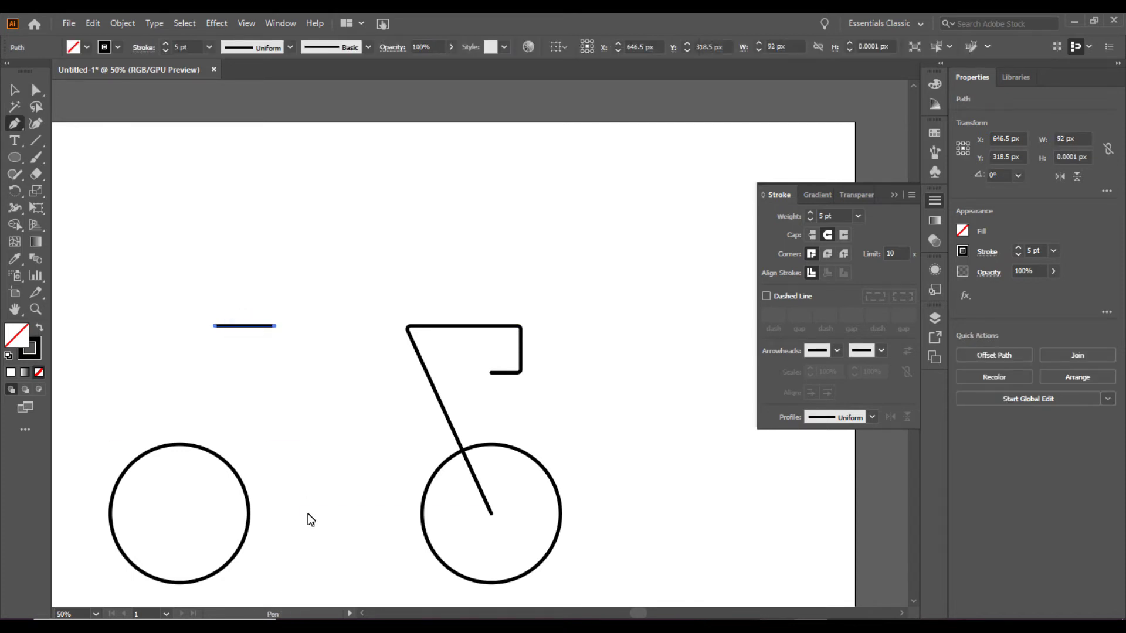
Step: Draw the diagonal seat post from the frame's lower point up to the seat's middle
left_click(299, 514)
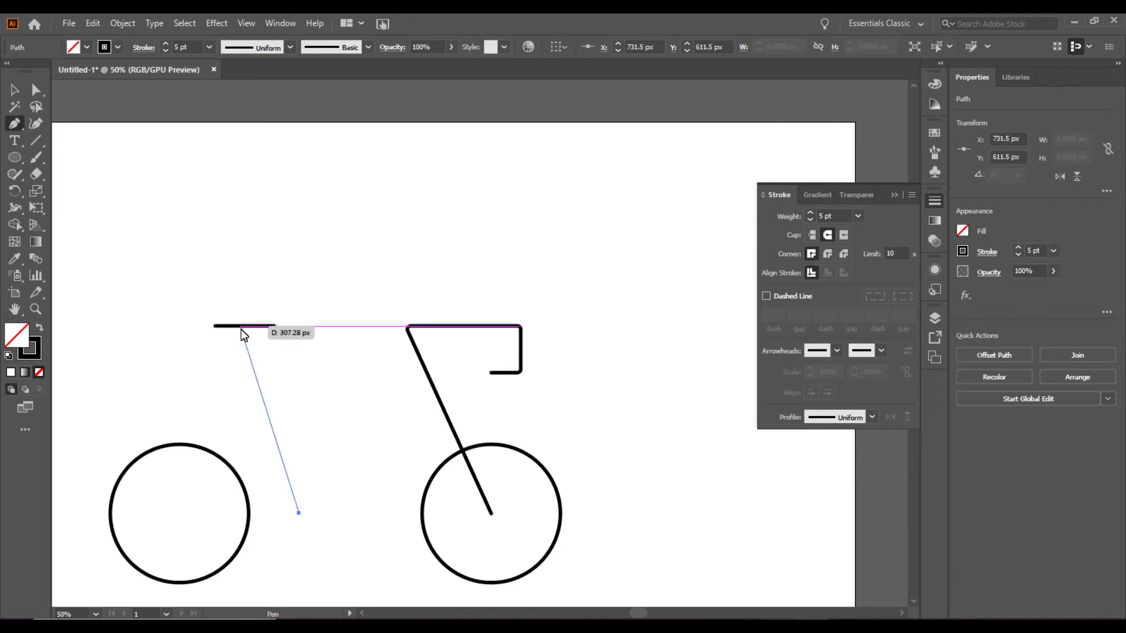
left_click_drag(245, 326, 286, 367)
key("v")
key("p")
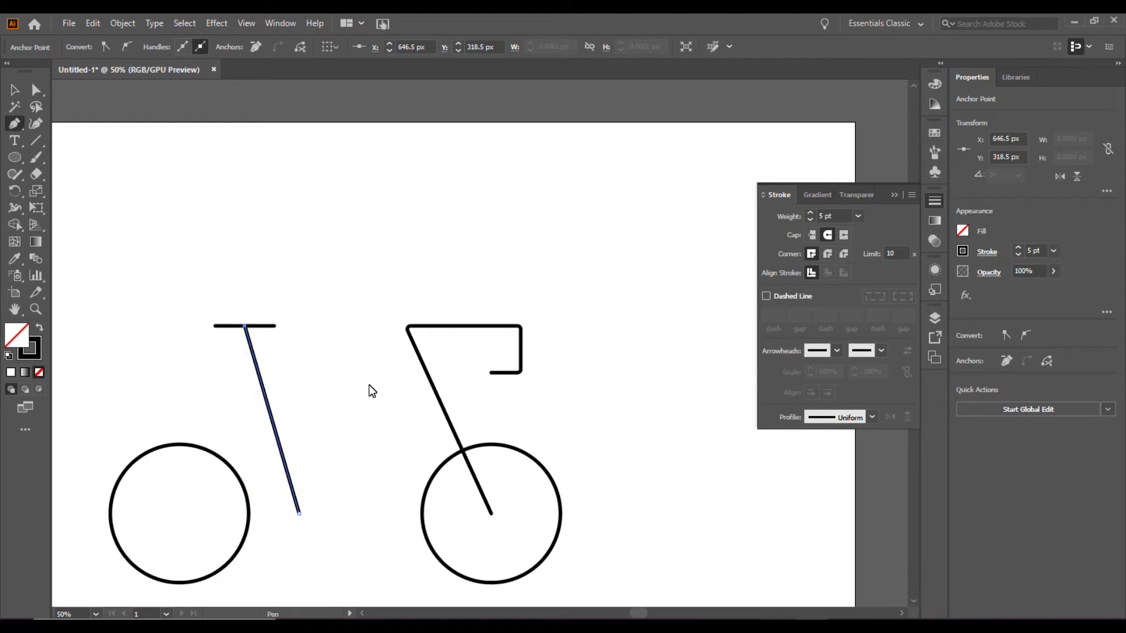
left_click(250, 344)
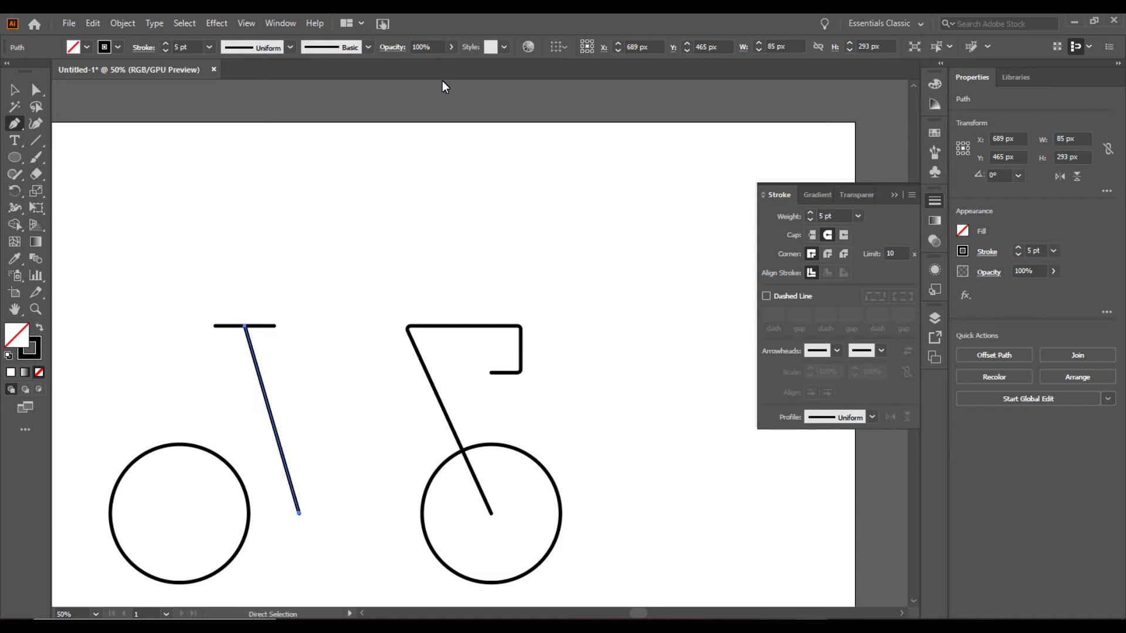
Step: Show rulers, place a horizontal guide, and pen-draw the top tube and down tube to the seat post's bottom
key("ctrl+r")
left_click_drag(439, 83, 496, 372)
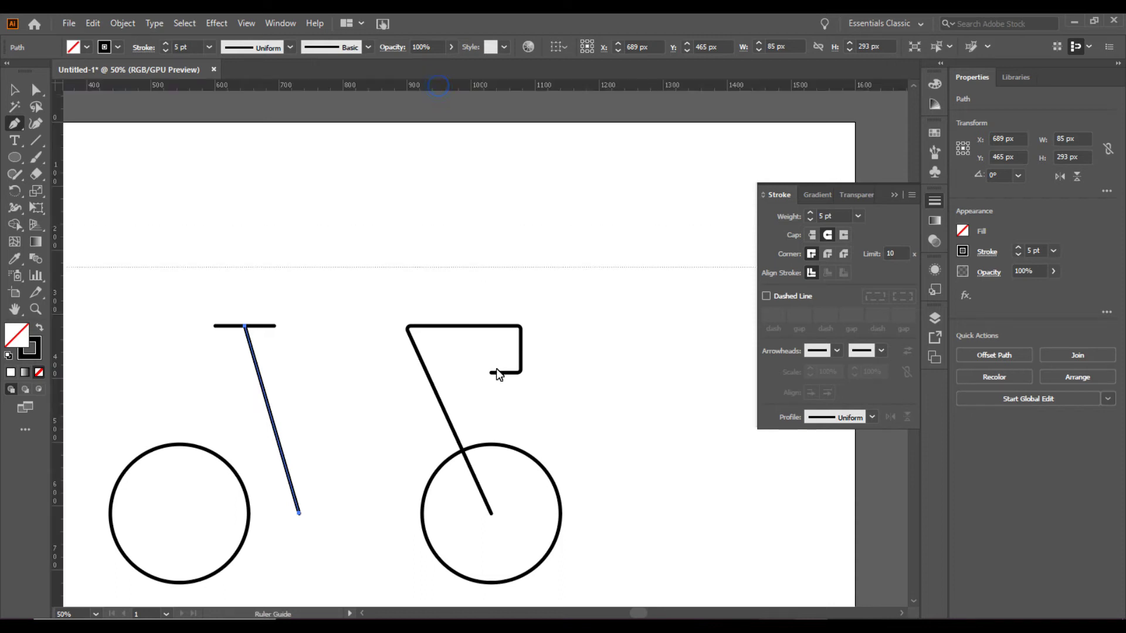
left_click(259, 374)
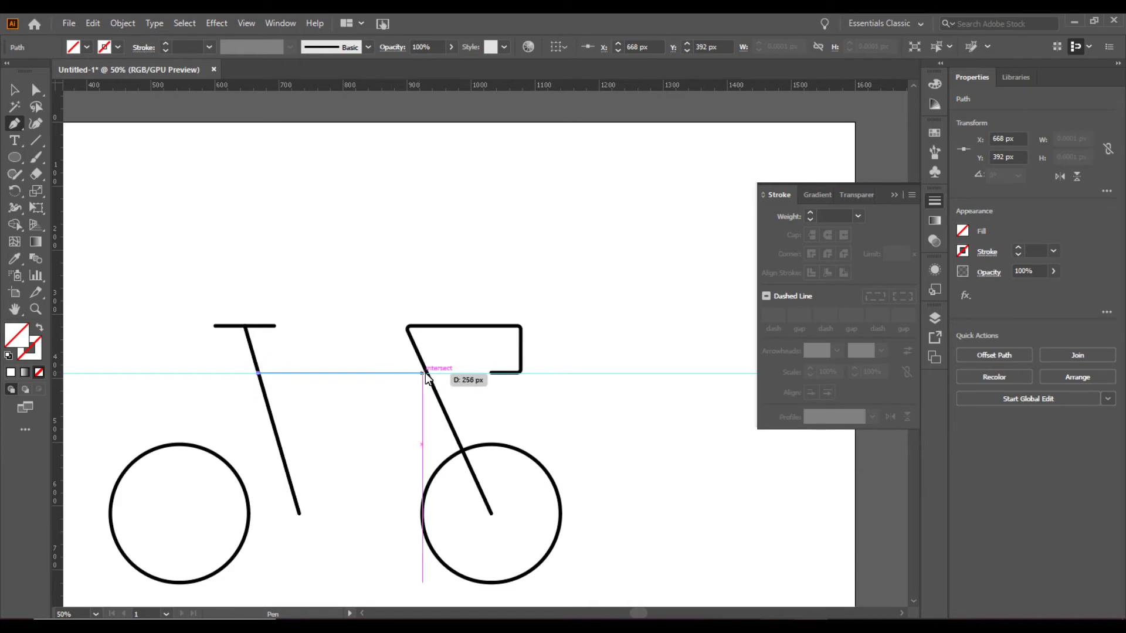
left_click_drag(428, 372, 388, 412)
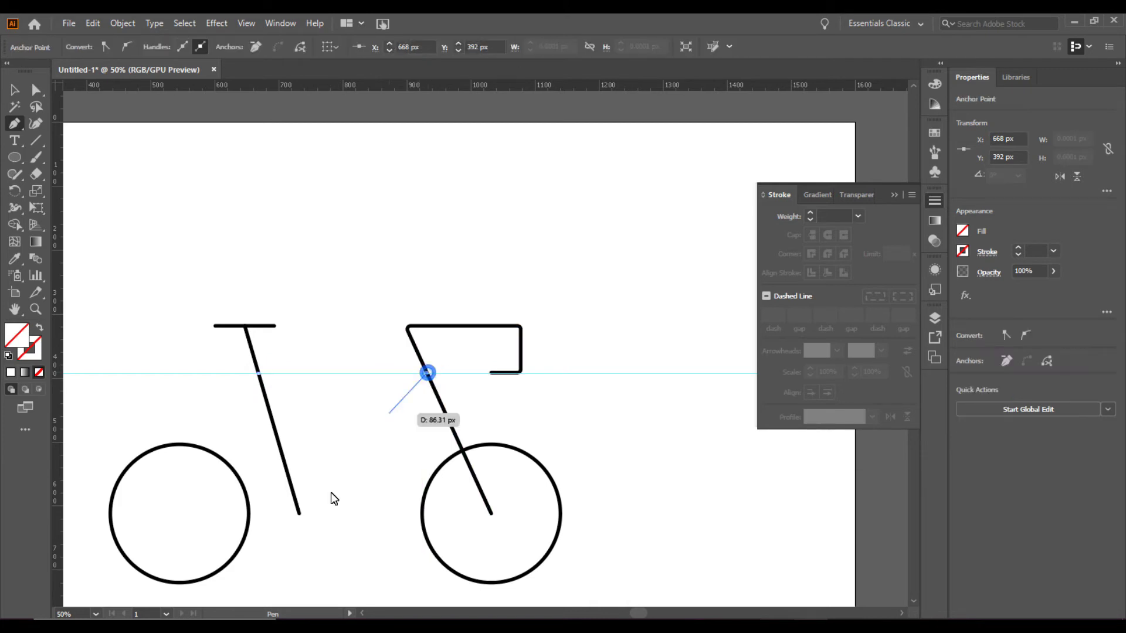
left_click(298, 512)
key("ctrl+z")
left_click(299, 514)
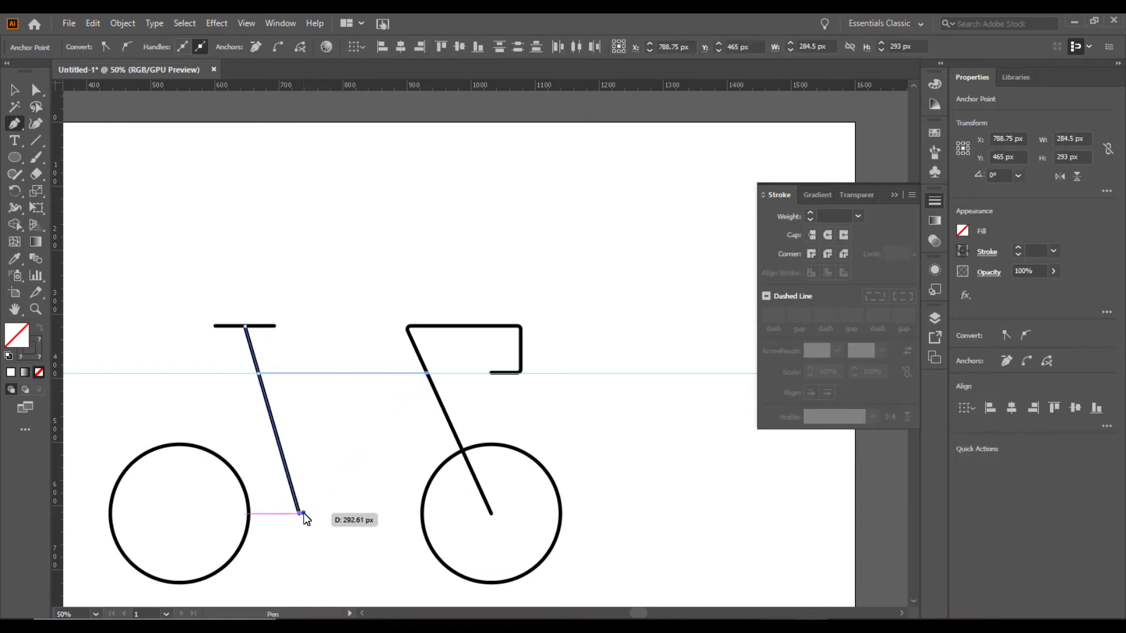
key("v")
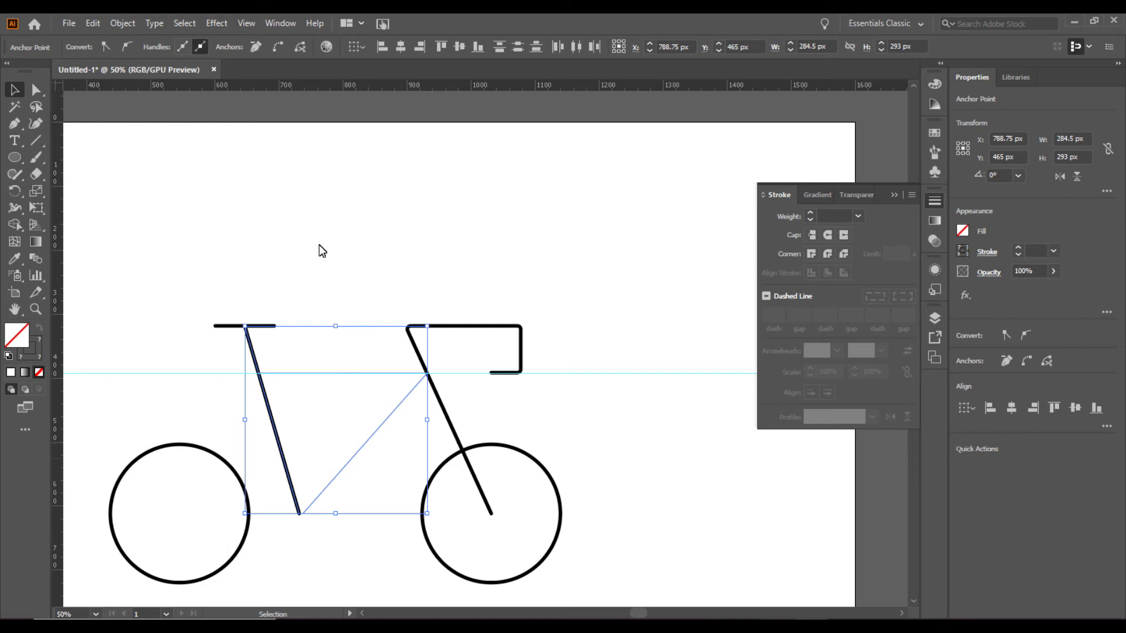
Step: Set the frame path's stroke weight to 5 pt
left_click(17, 123)
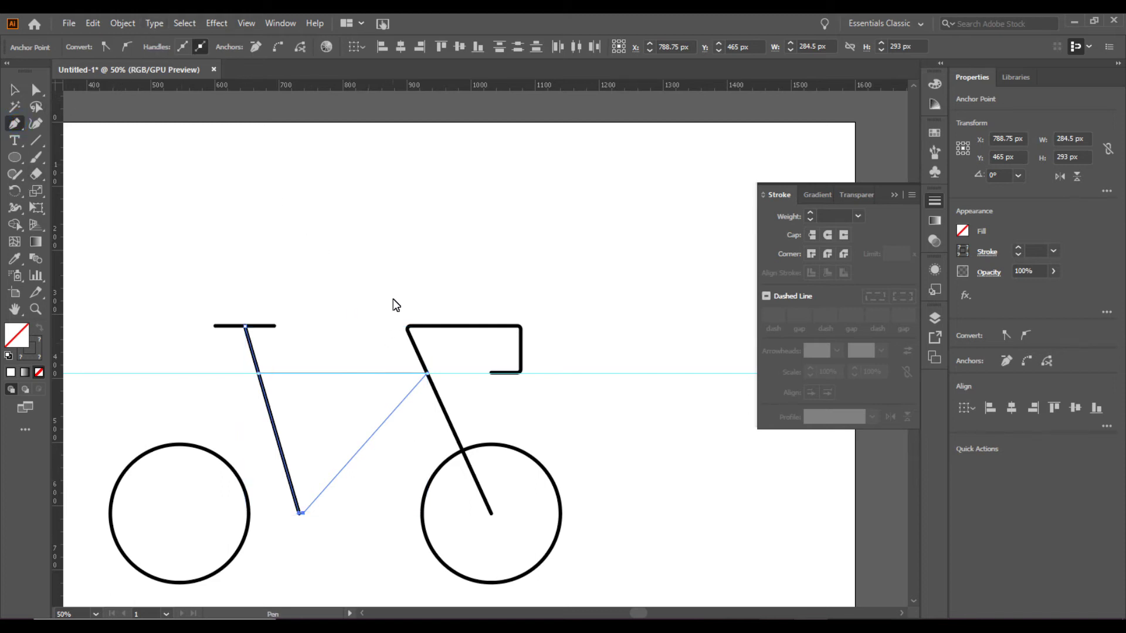
key("v")
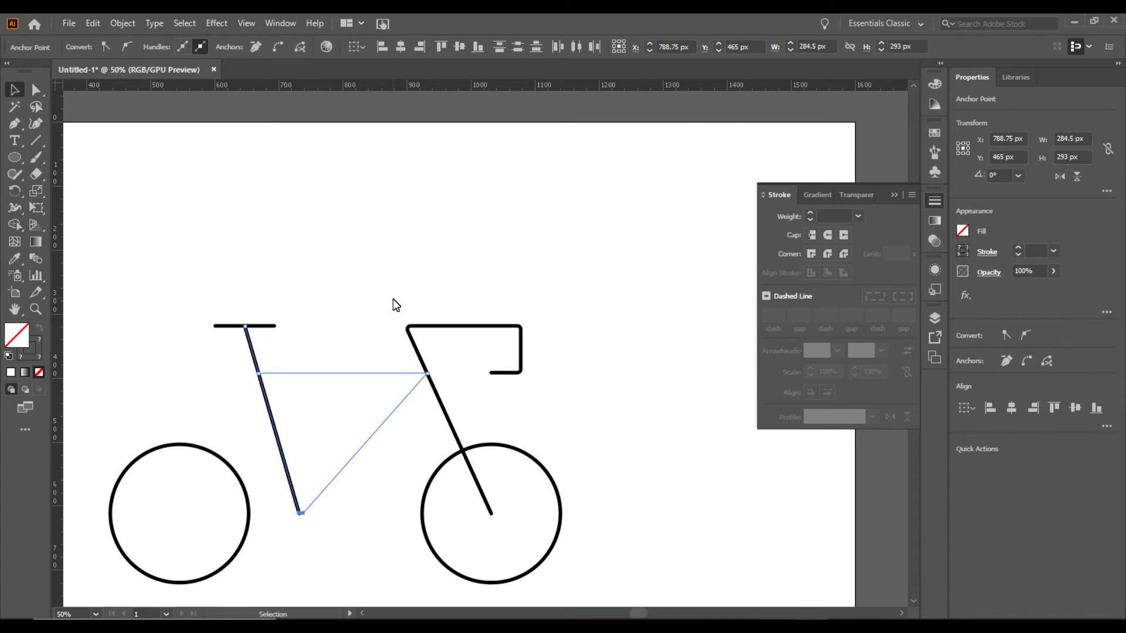
left_click(810, 214)
left_click(842, 217)
type("5")
key("Return")
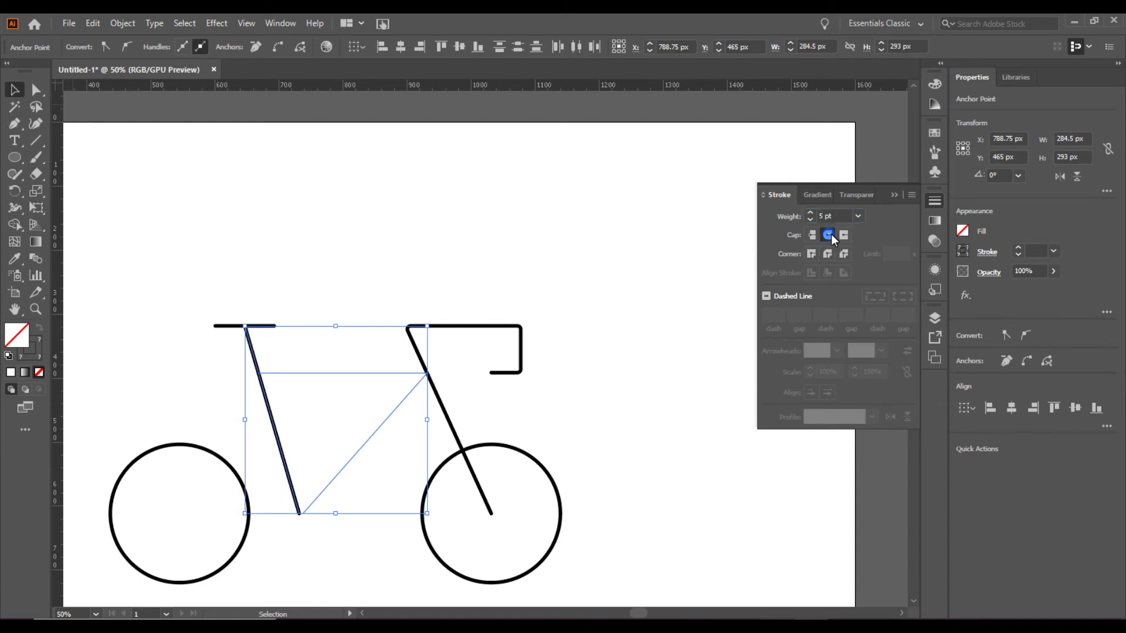
Step: Select the top and down tubes and give them a 5 pt stroke with round caps
left_click(435, 255)
left_click_drag(342, 319, 376, 478)
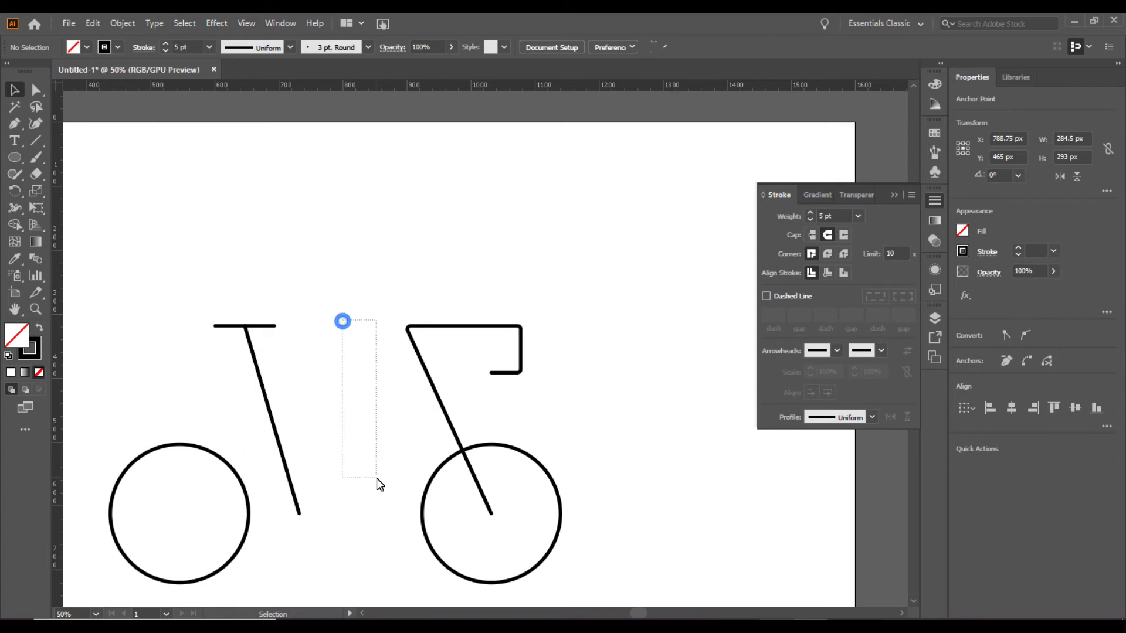
left_click(810, 213)
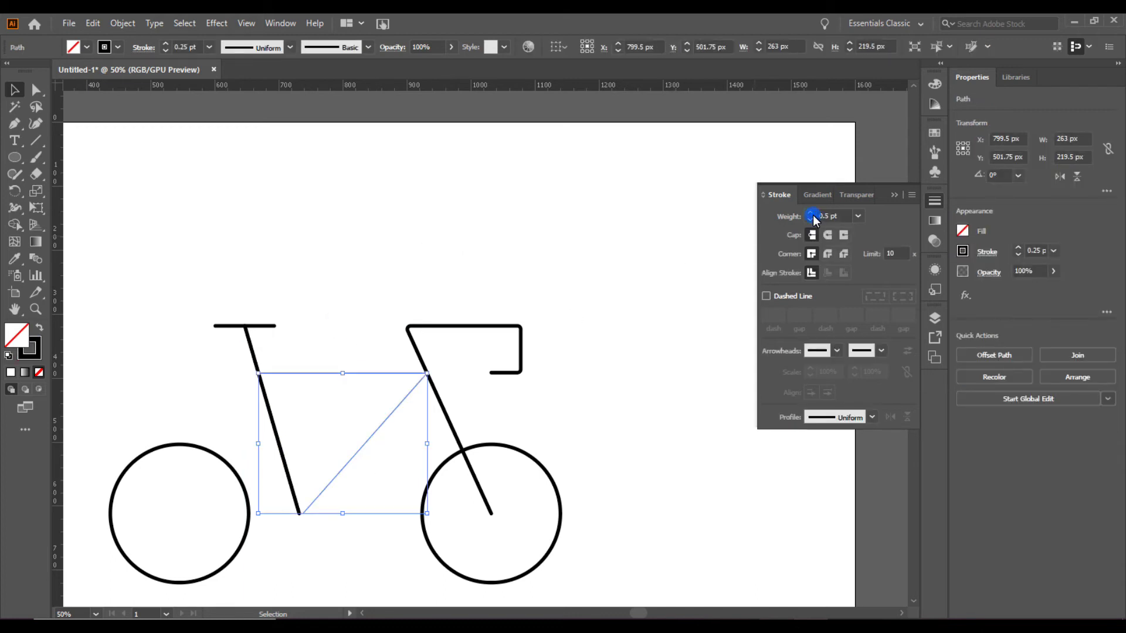
left_click(809, 213)
left_click(809, 214)
left_click(810, 213)
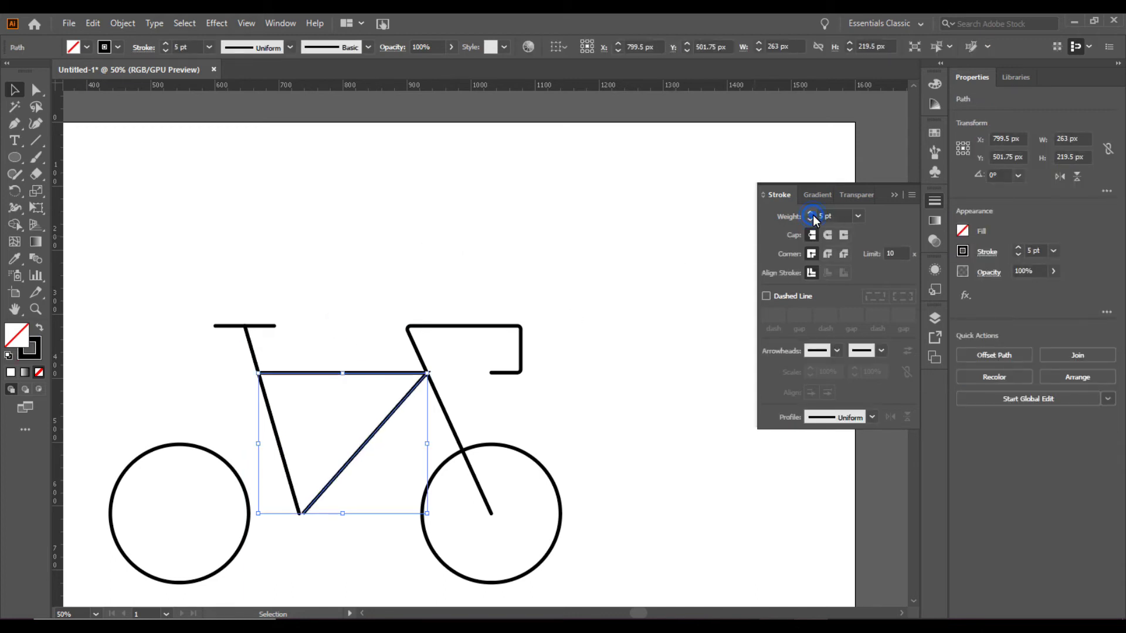
left_click(827, 234)
left_click(523, 284)
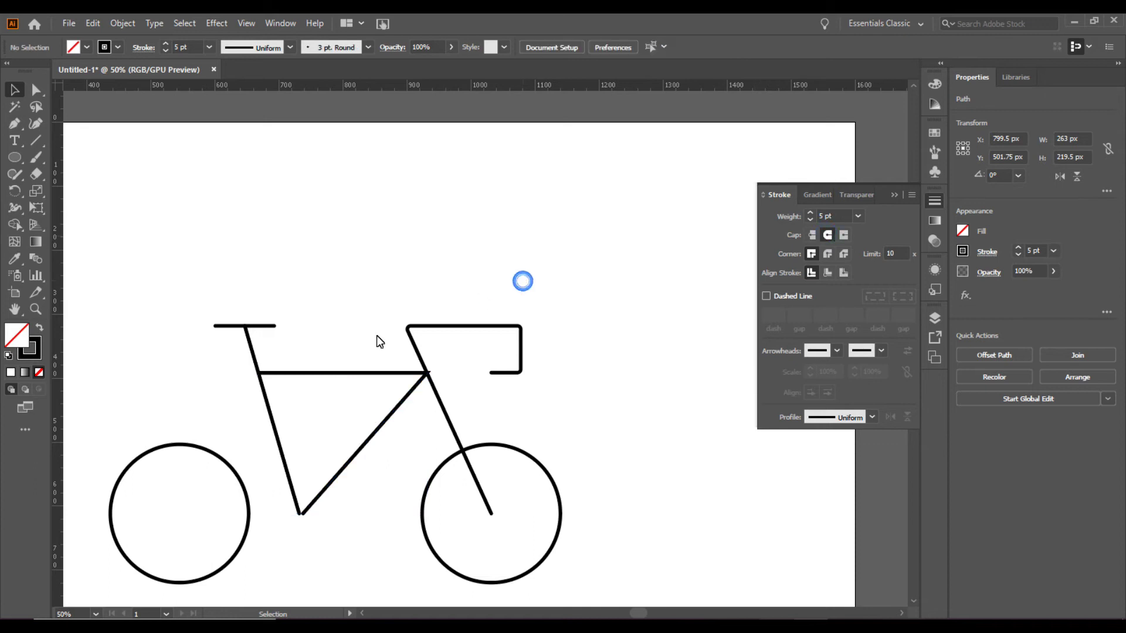
left_click(368, 374)
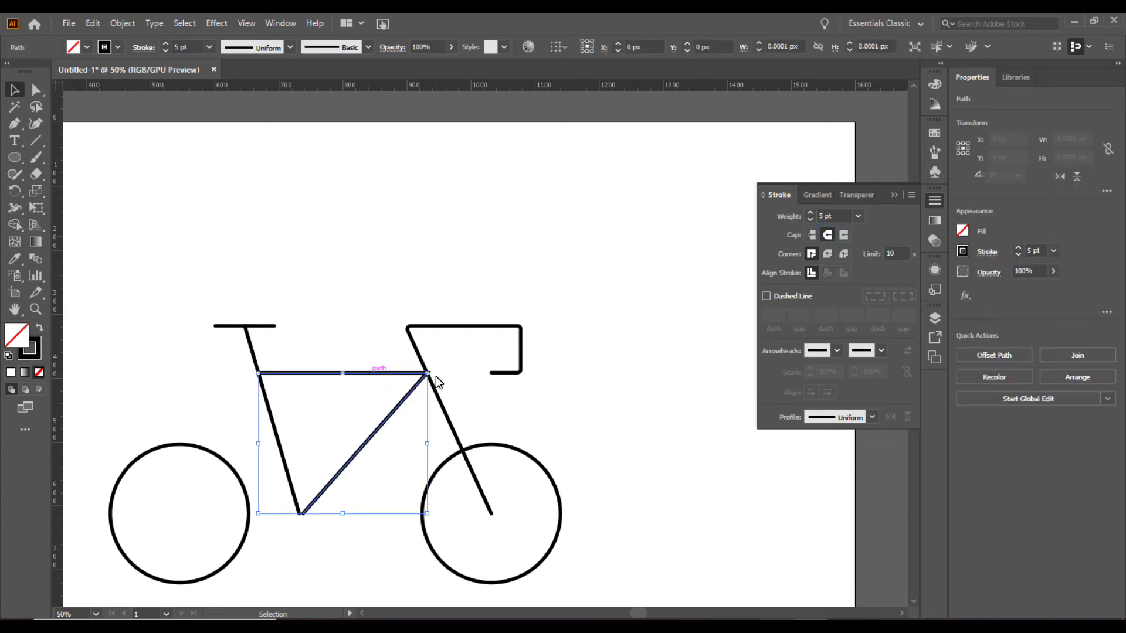
key("z")
mouse_move(426, 373)
left_mouse_down()
mouse_move(444, 400)
mouse_move(614, 450)
left_mouse_up()
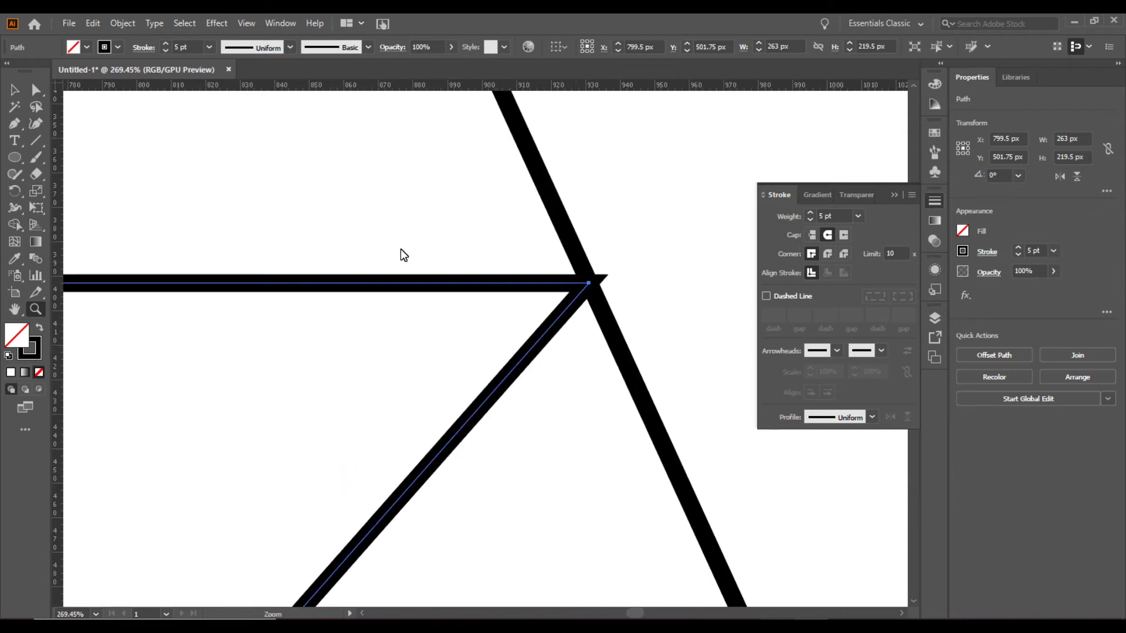
Step: Round the sharp top-tube/down-tube junction with its live-corner widget, then zoom back out to the whole bike
key("v")
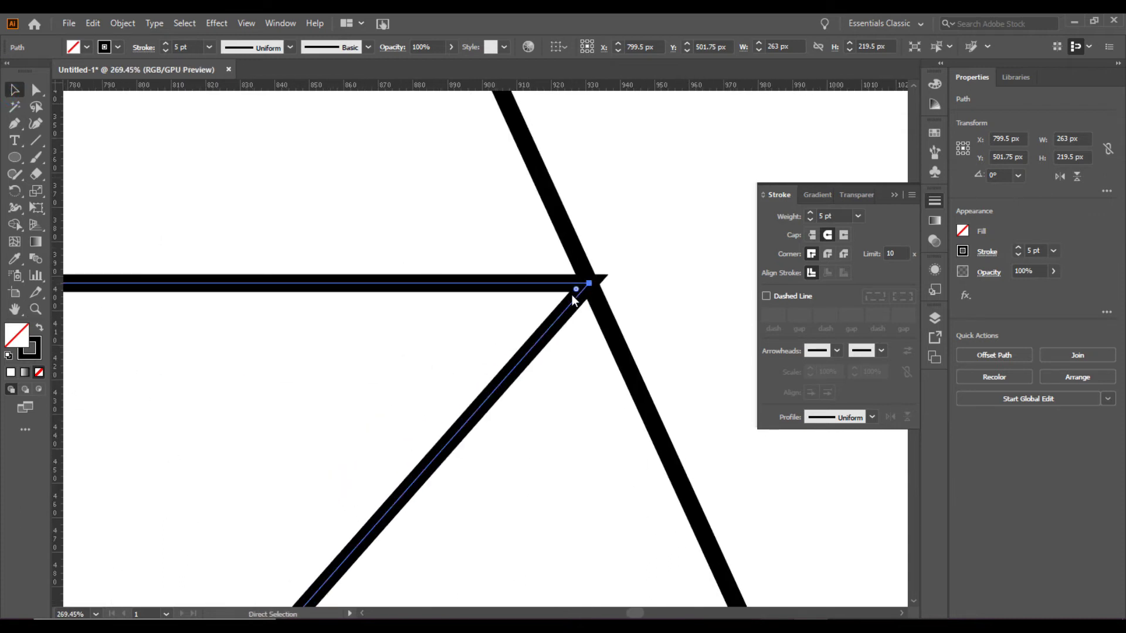
mouse_move(575, 290)
left_mouse_down()
mouse_move(558, 293)
mouse_move(574, 293)
left_mouse_up()
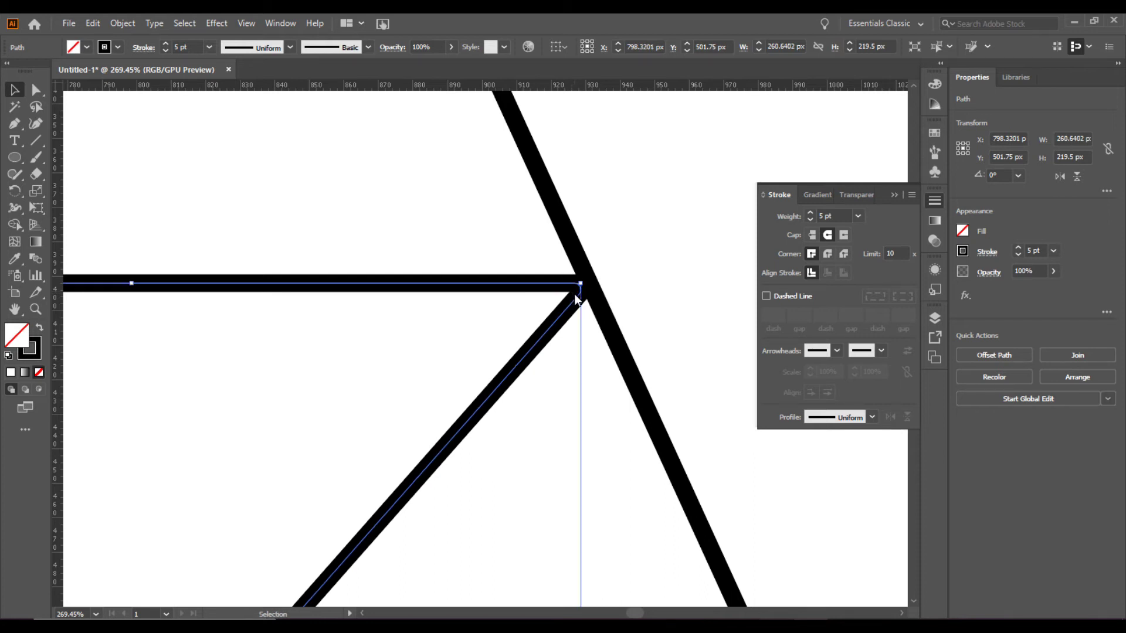
left_click(548, 223)
key("ctrl+1")
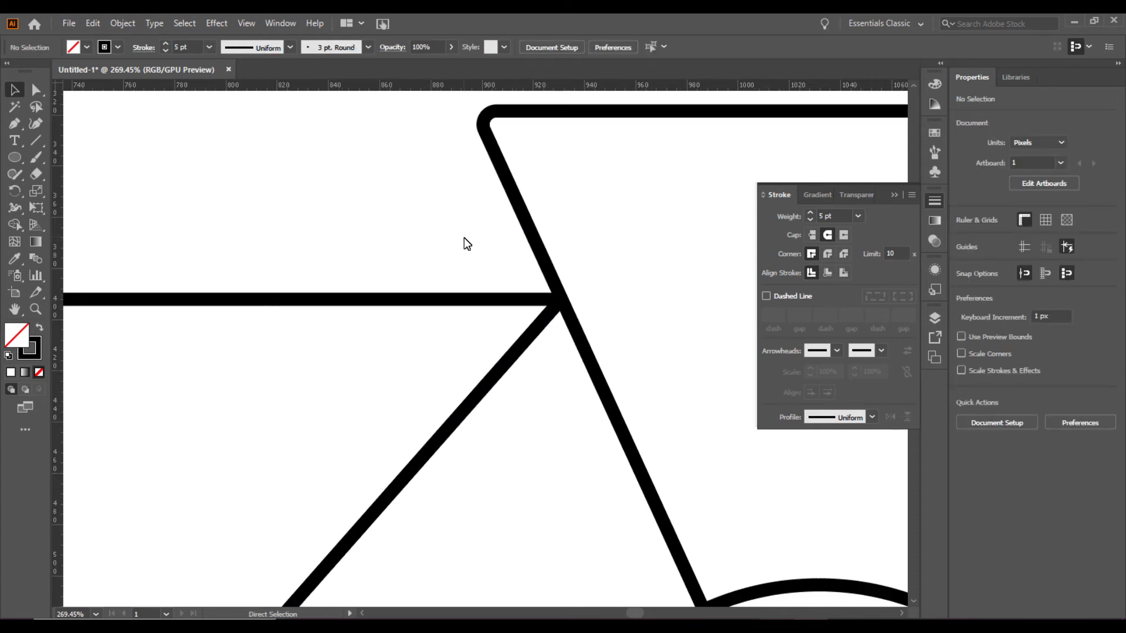
key("ctrl+minus")
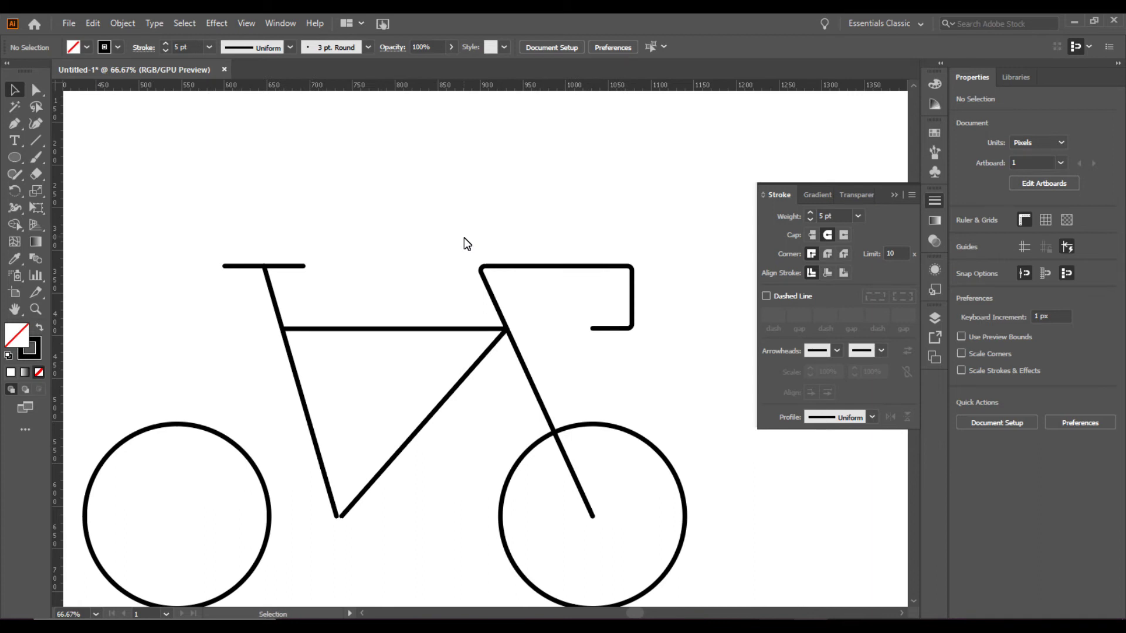
key("p")
left_click(238, 329)
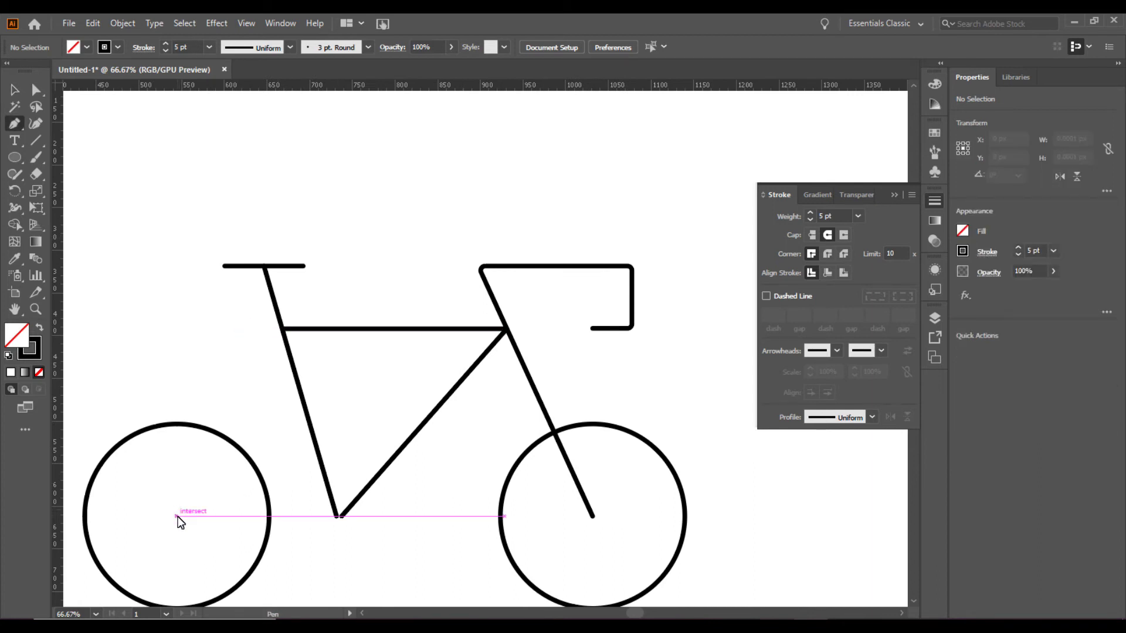
Step: Pen-draw the chainstay to the rear hub and the seat stay up to the top tube, with round caps
left_click(332, 517)
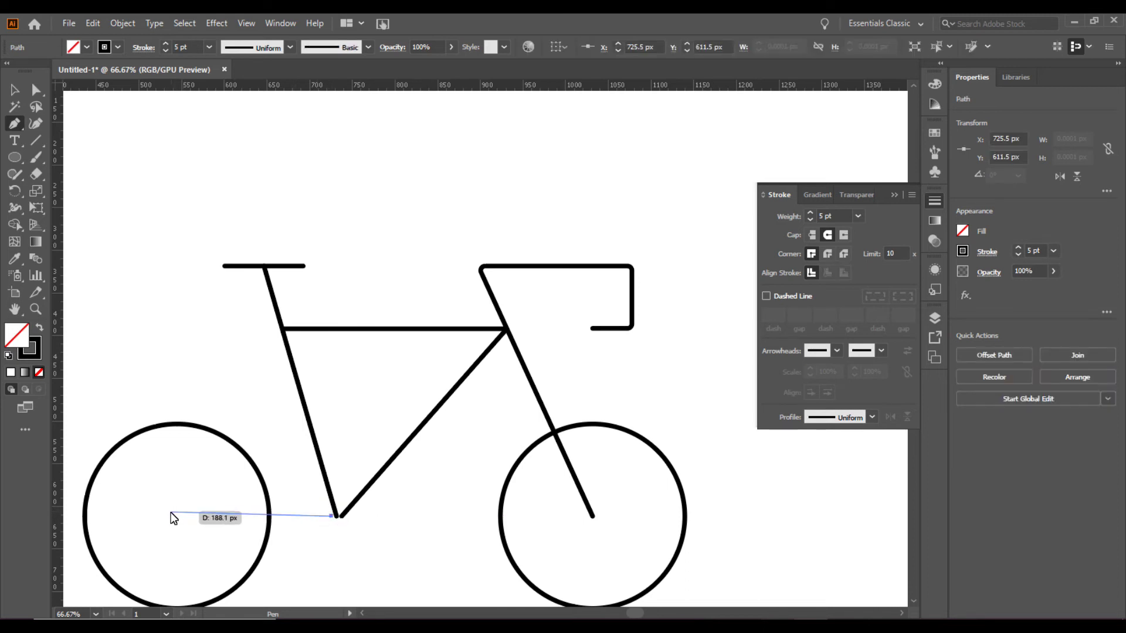
left_click(170, 516)
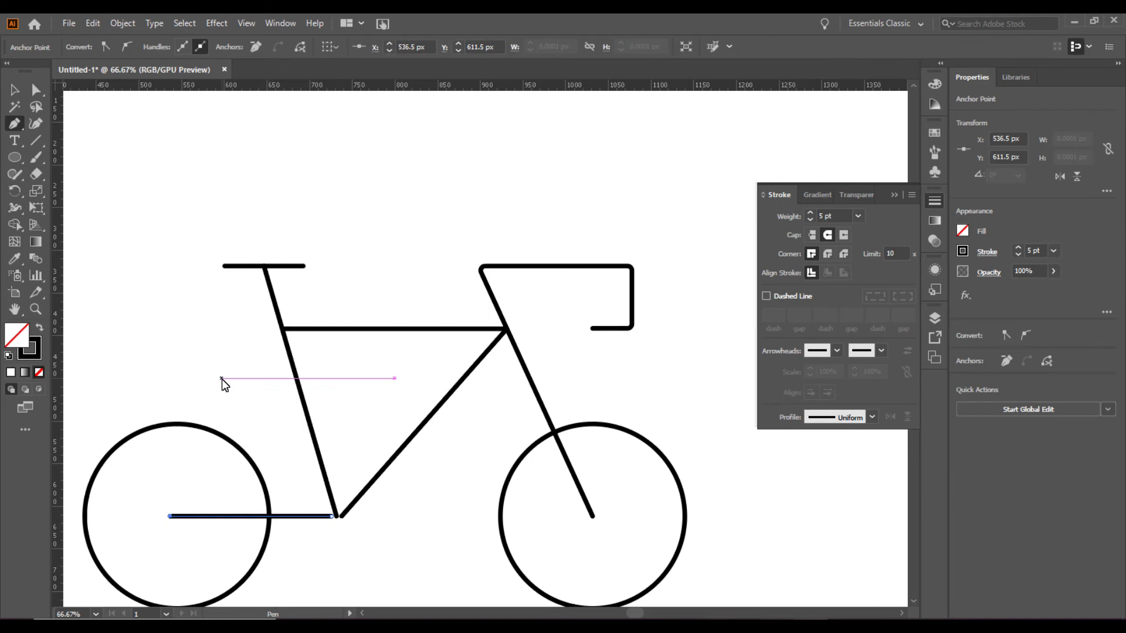
left_click(282, 330)
key("v")
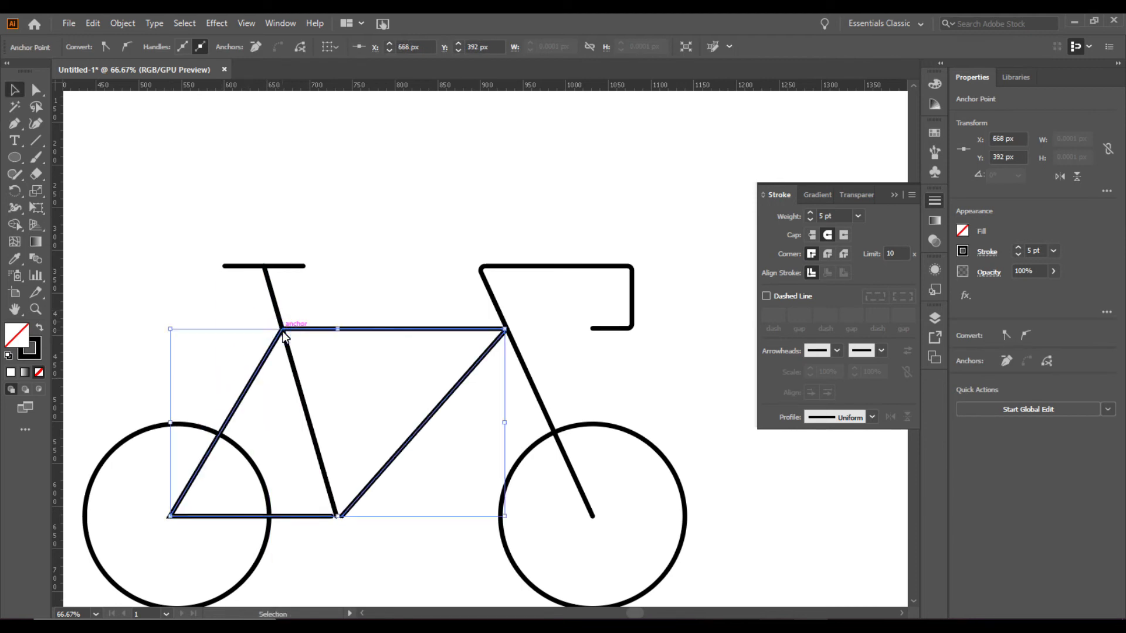
left_click(828, 234)
key("z")
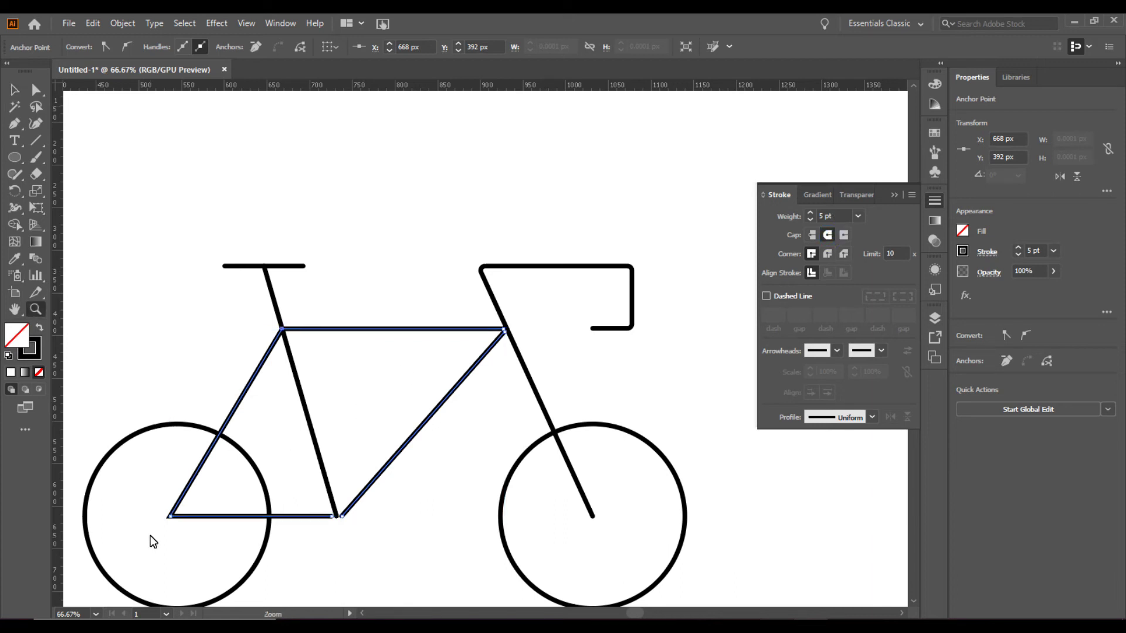
mouse_move(165, 530)
left_mouse_down()
mouse_move(384, 535)
mouse_move(413, 523)
left_mouse_up()
Step: Select the rear triangle's bottom-left anchor at the hub and drag its live corner inward to round it
left_click_drag(220, 485, 314, 521)
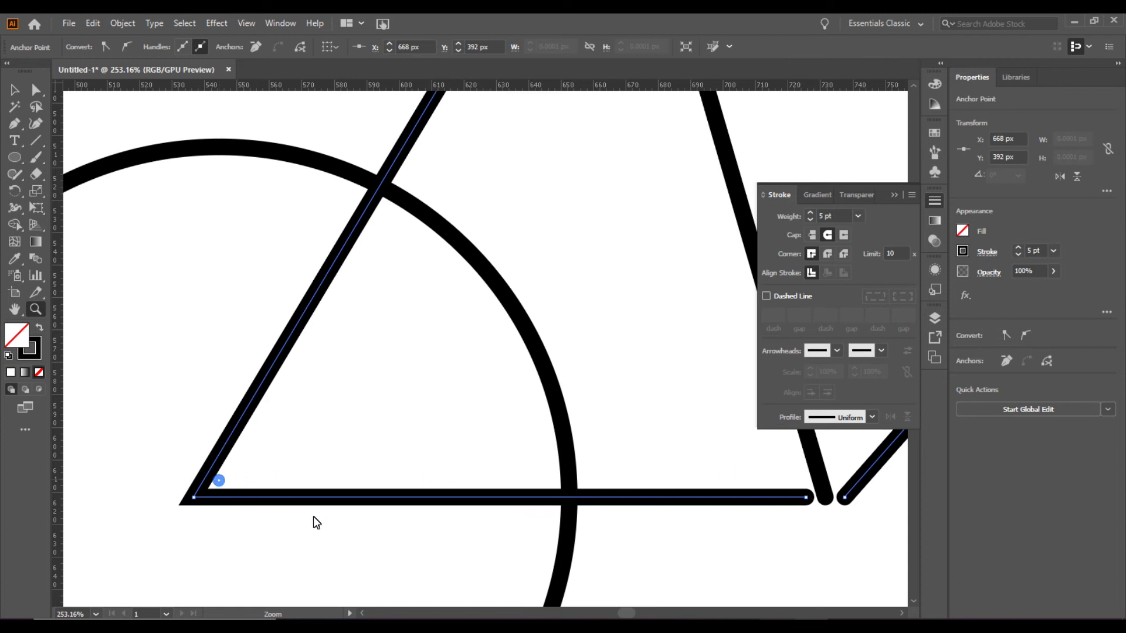
left_click(224, 497, "ctrl")
left_click(192, 446)
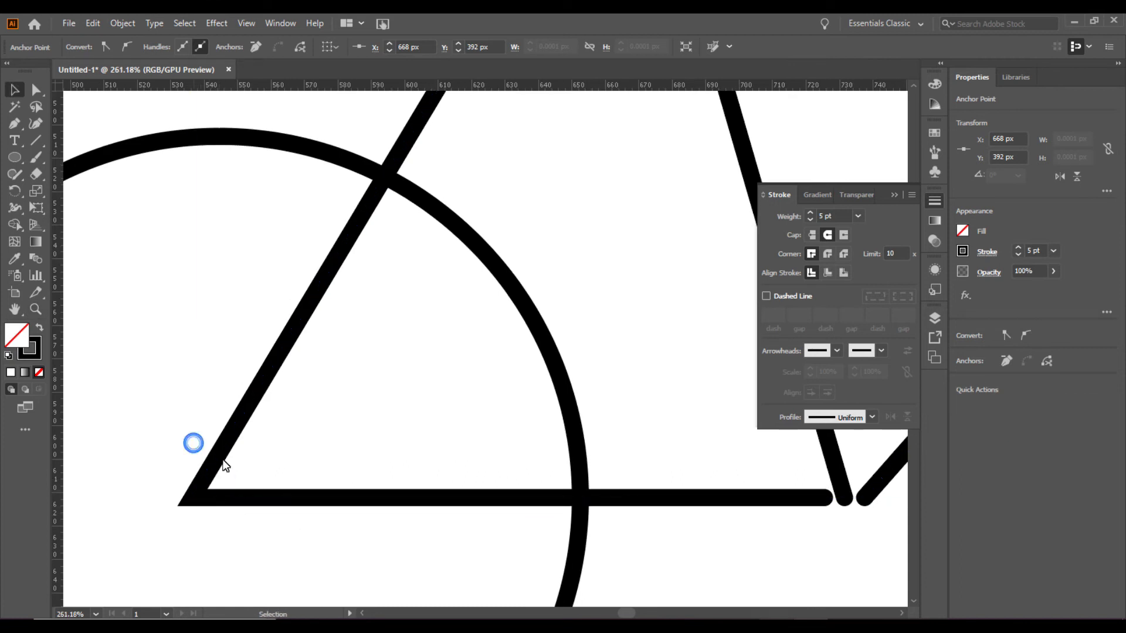
left_click(203, 495, "ctrl")
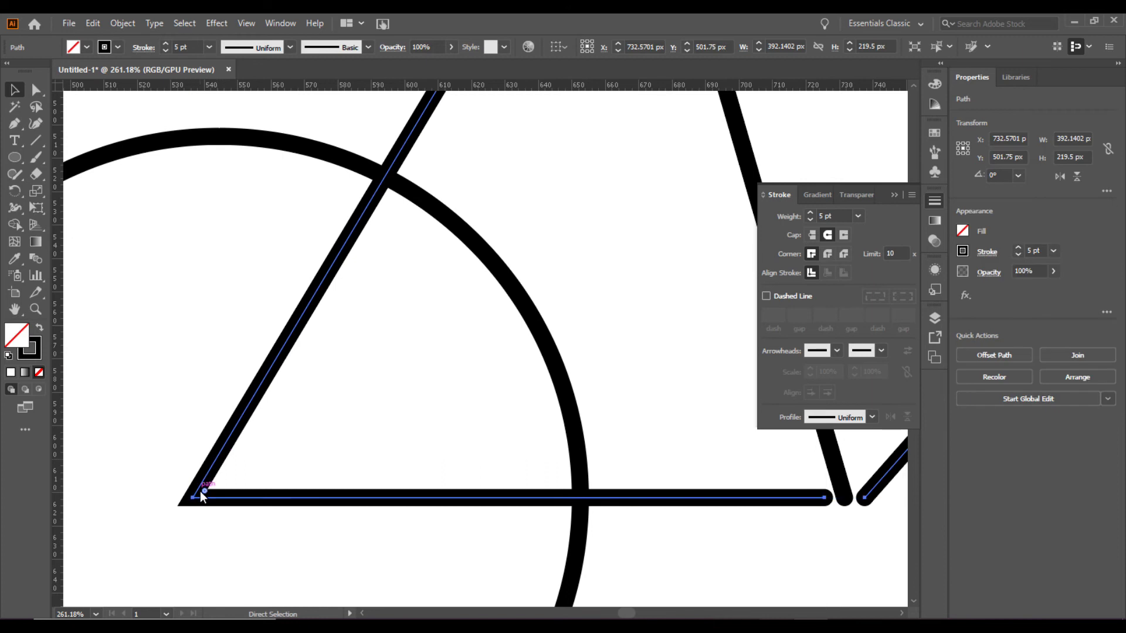
left_click_drag(204, 492, 211, 472)
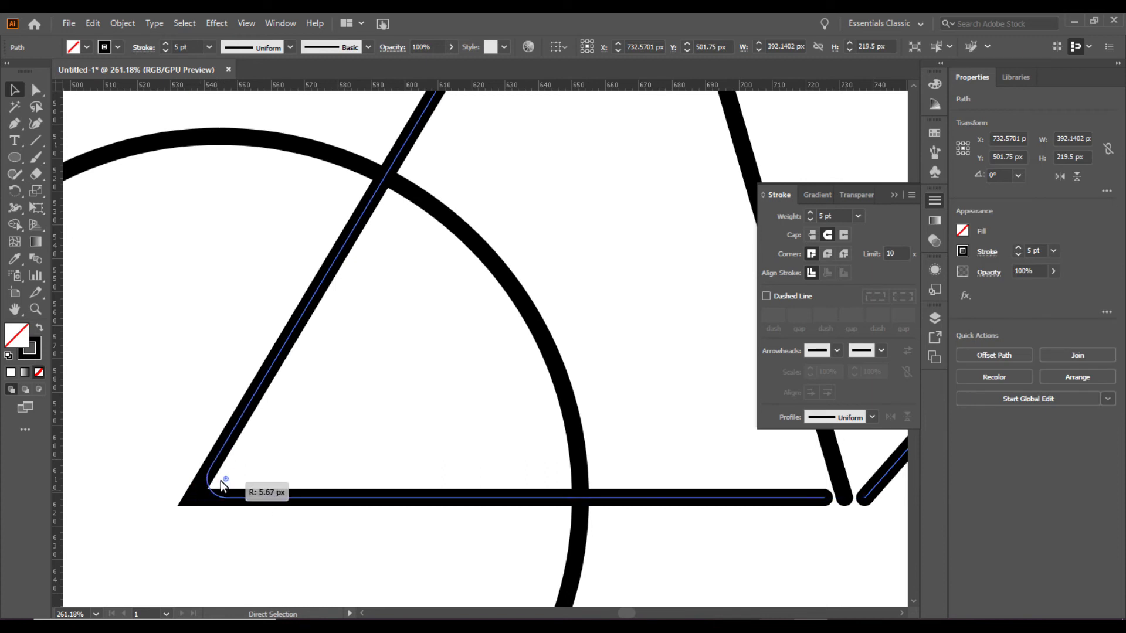
left_click(153, 410)
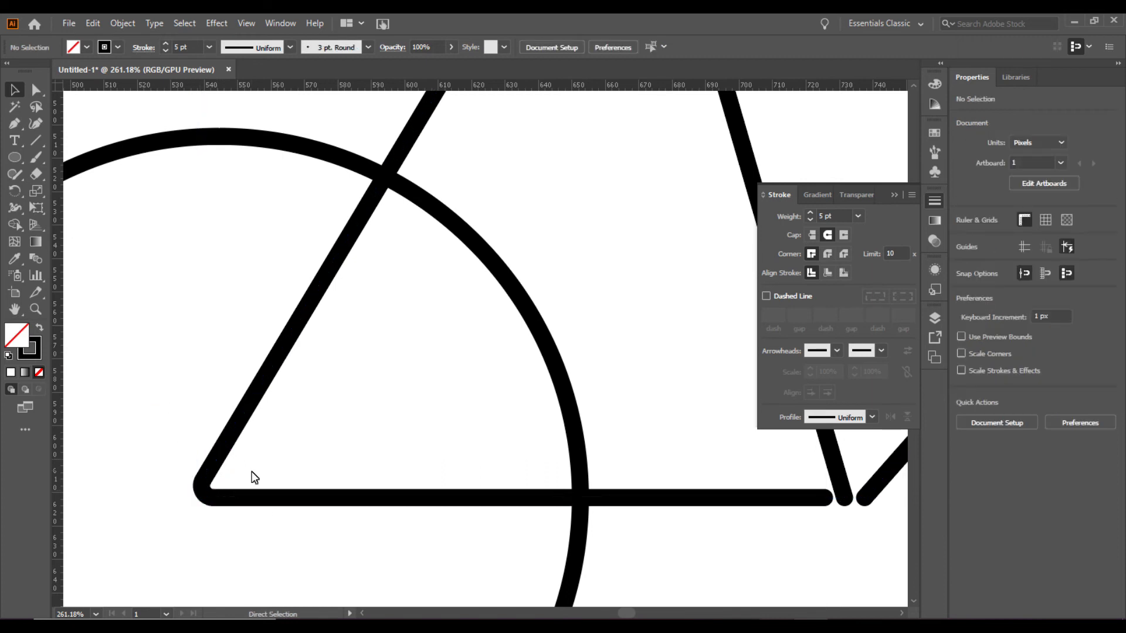
key("ctrl+0")
key("z")
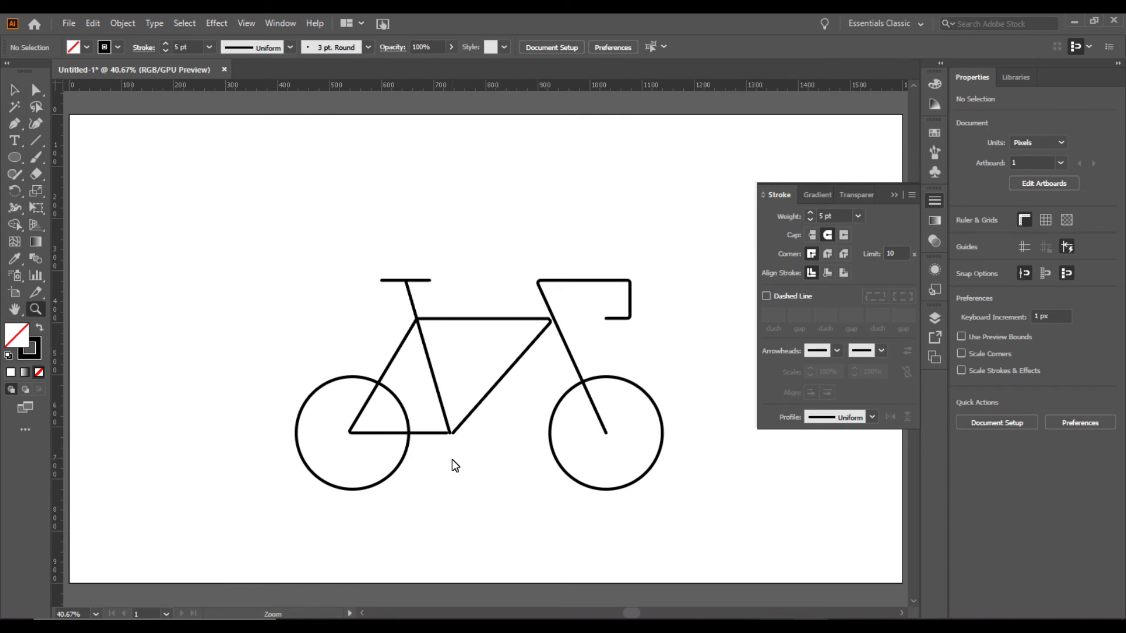
left_click_drag(449, 432, 709, 497)
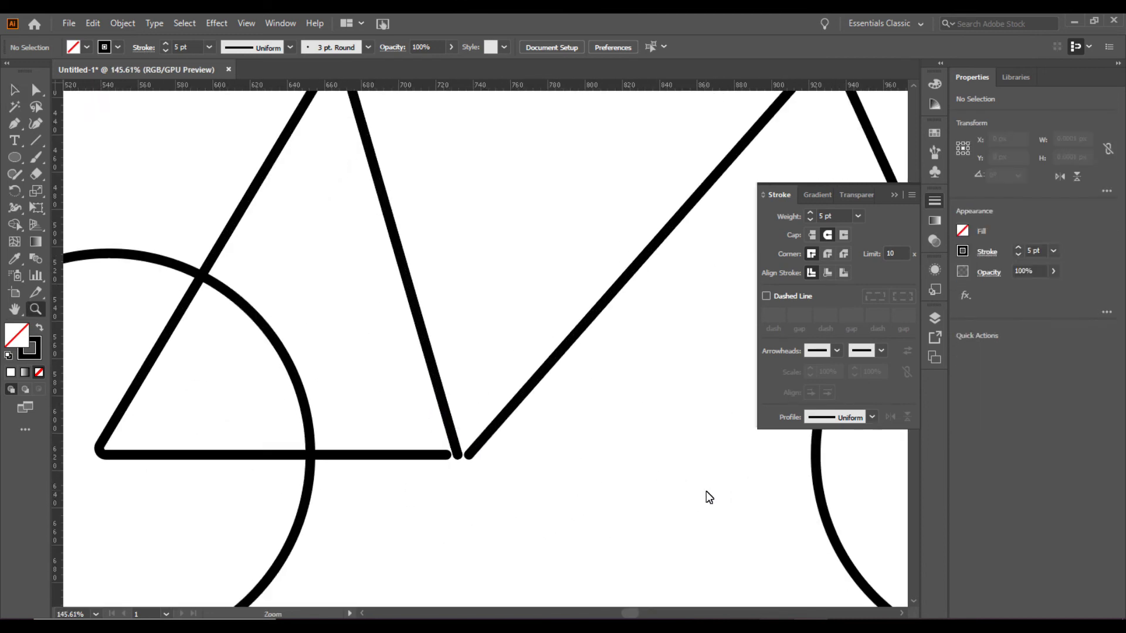
Step: Draw a white-filled chainring circle over the bottom bracket
left_click_drag(459, 456, 476, 457)
key("l")
mouse_move(402, 377)
left_mouse_down()
mouse_move(525, 530)
mouse_move(511, 508)
left_mouse_up()
key("v")
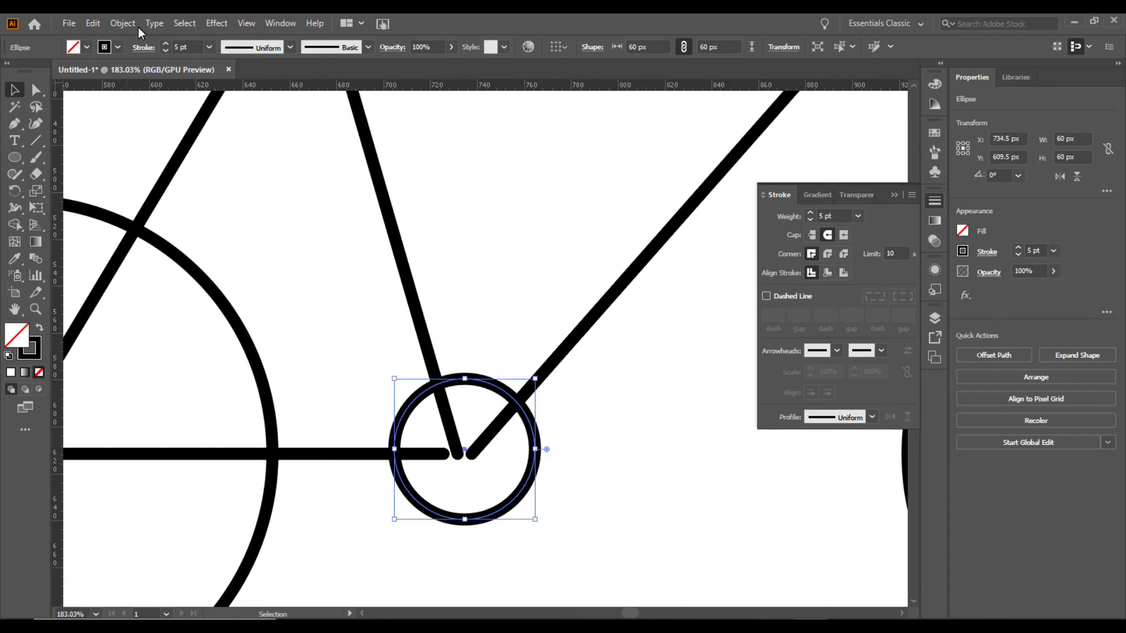
left_click(86, 47)
left_click(28, 70)
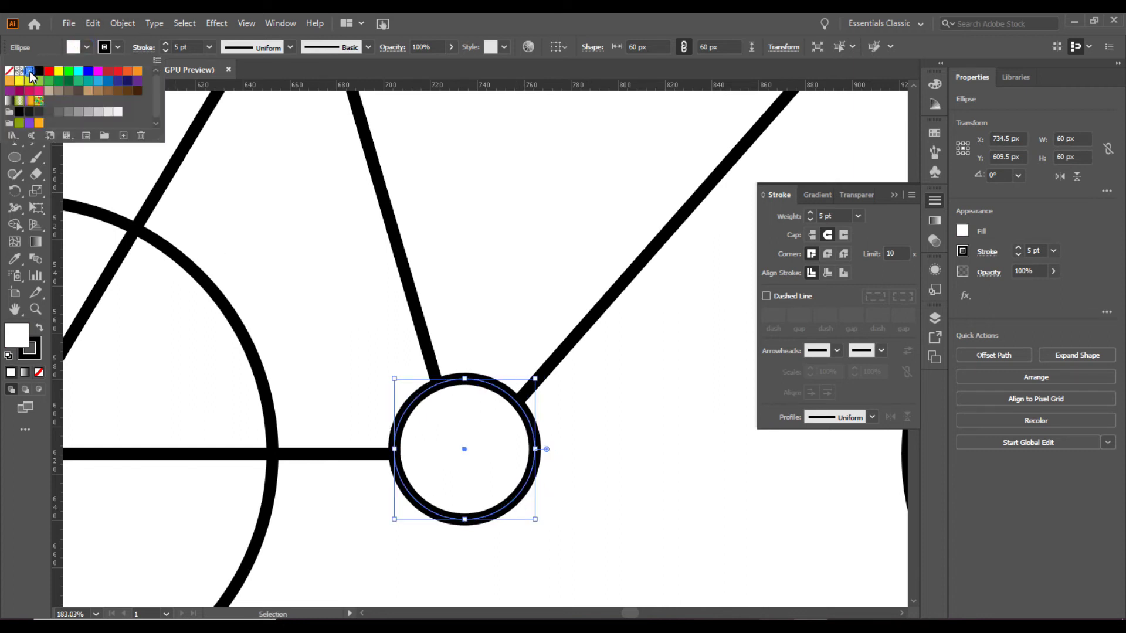
Step: Draw a crank line from the chainring centre angled down-right, then zoom out
left_click(15, 123)
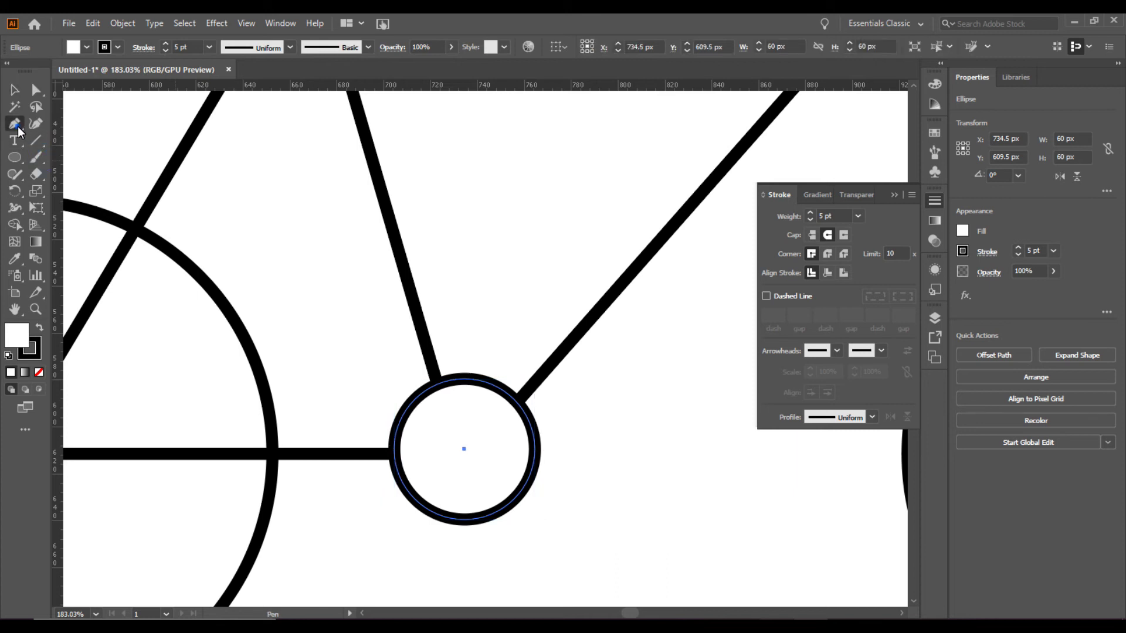
left_click(464, 449)
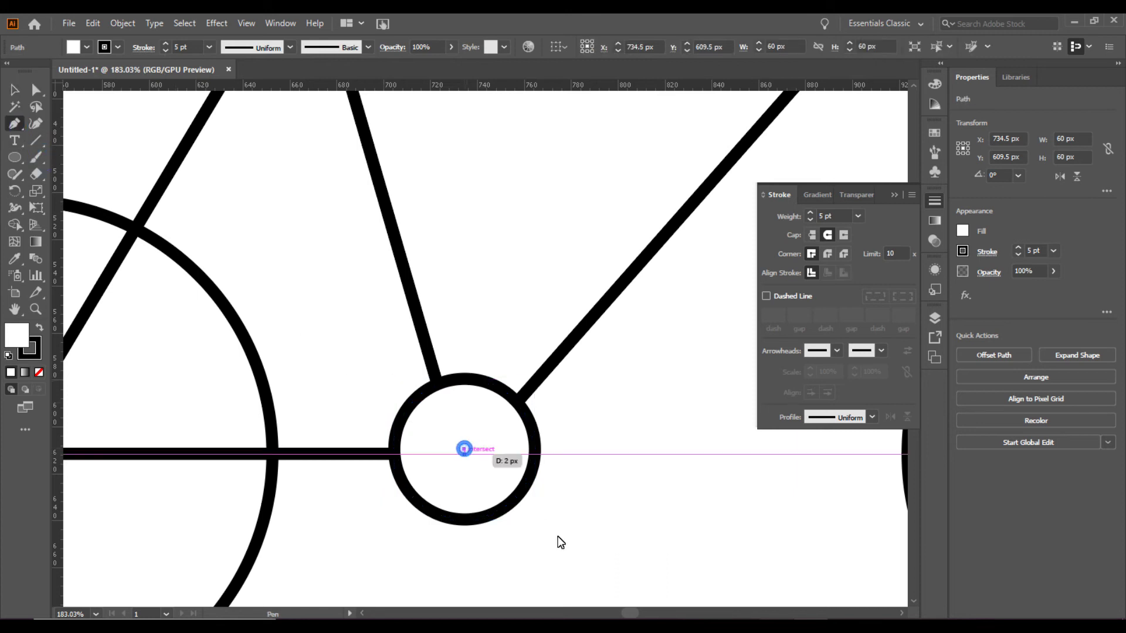
left_click(570, 551)
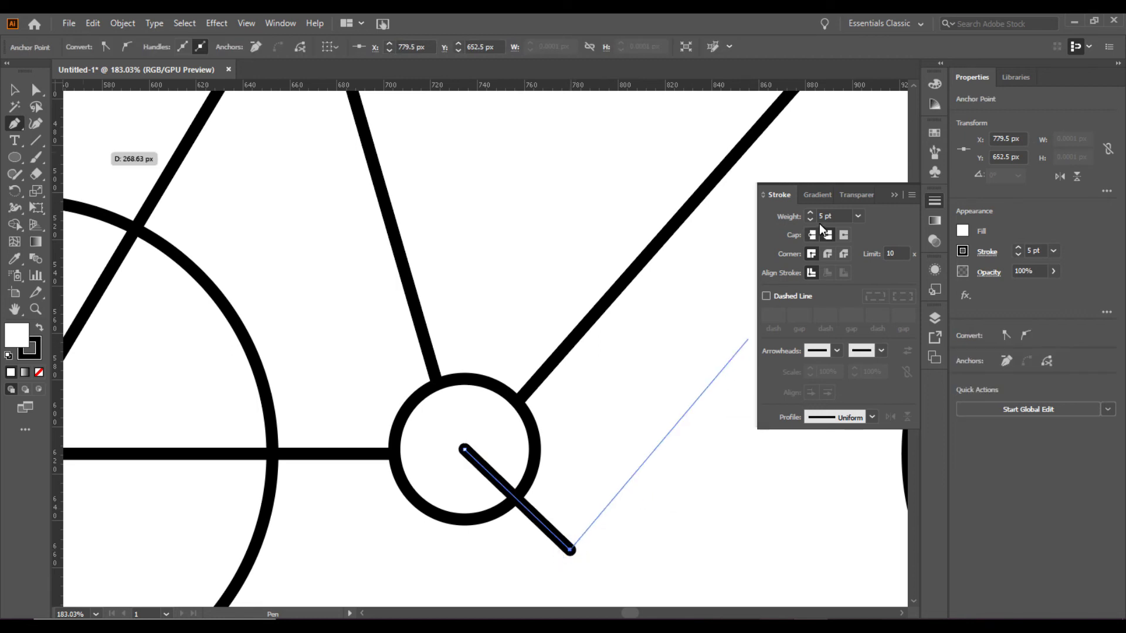
key("v")
left_click(610, 469)
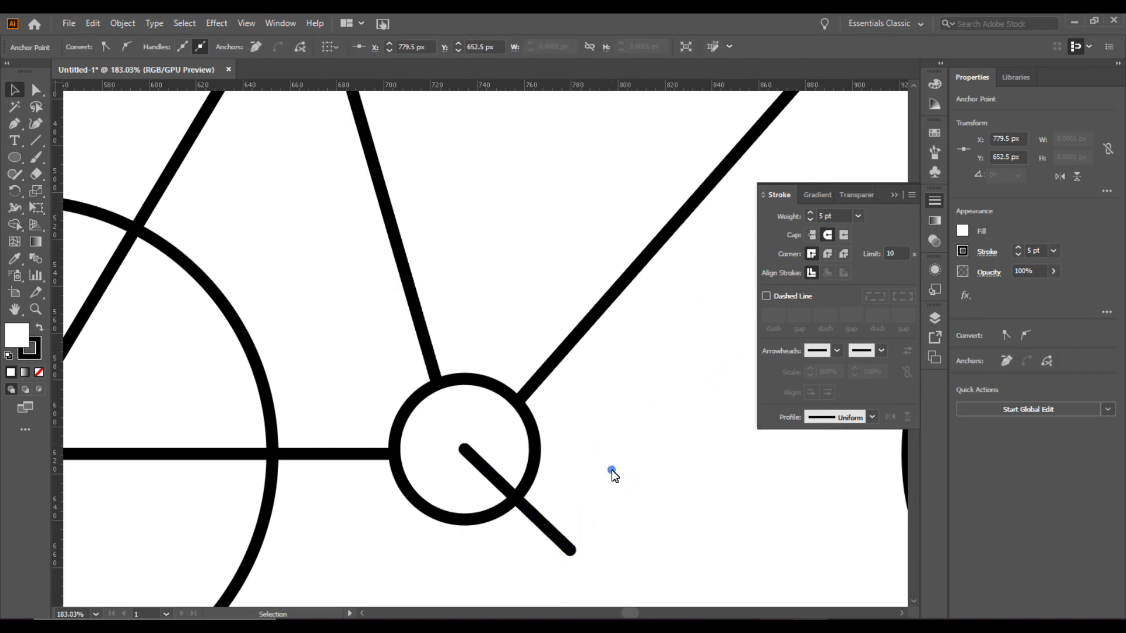
key("ctrl+minus")
key("ctrl+minus")
key("ctrl+minus")
key("ctrl+minus")
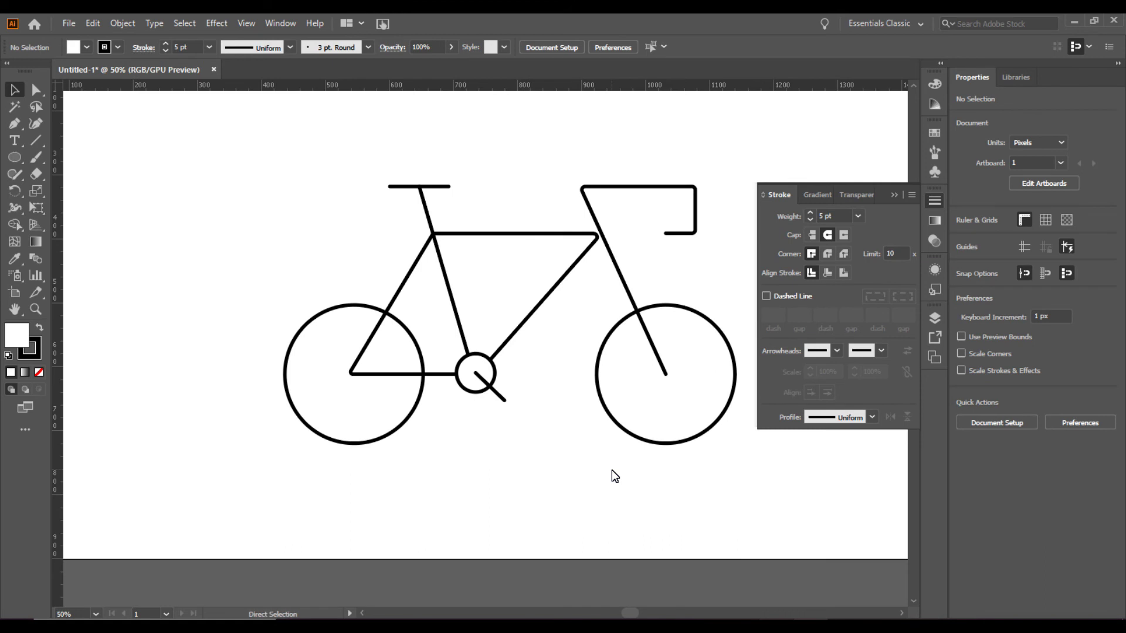
key("ctrl+minus")
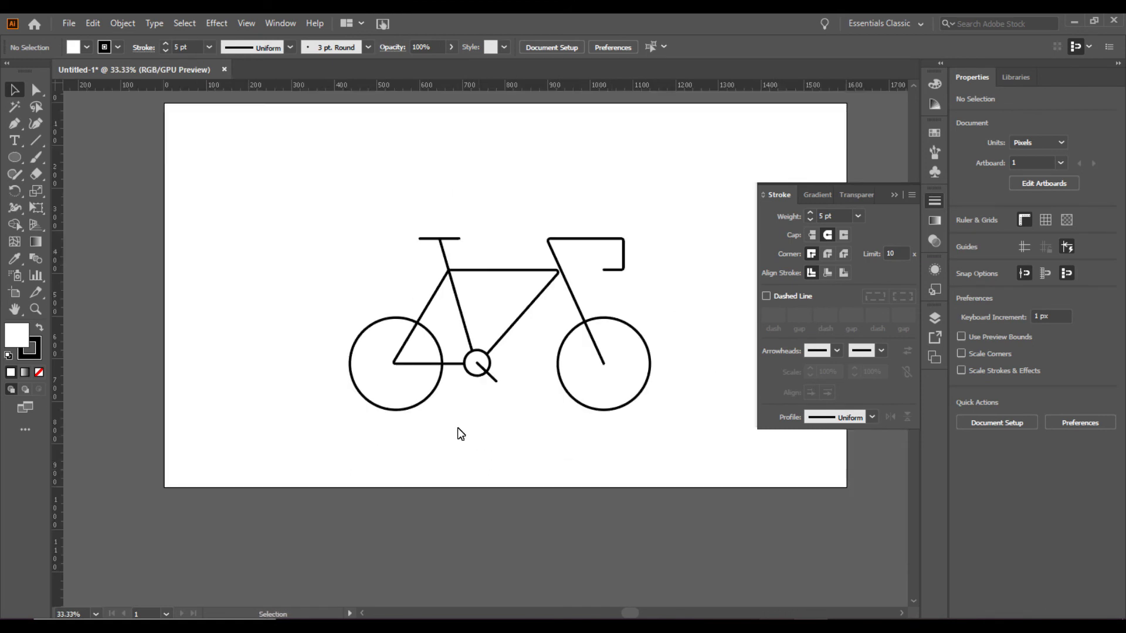
Step: Drag the frame's rounded front corner anchor onto the head tube line
key("z")
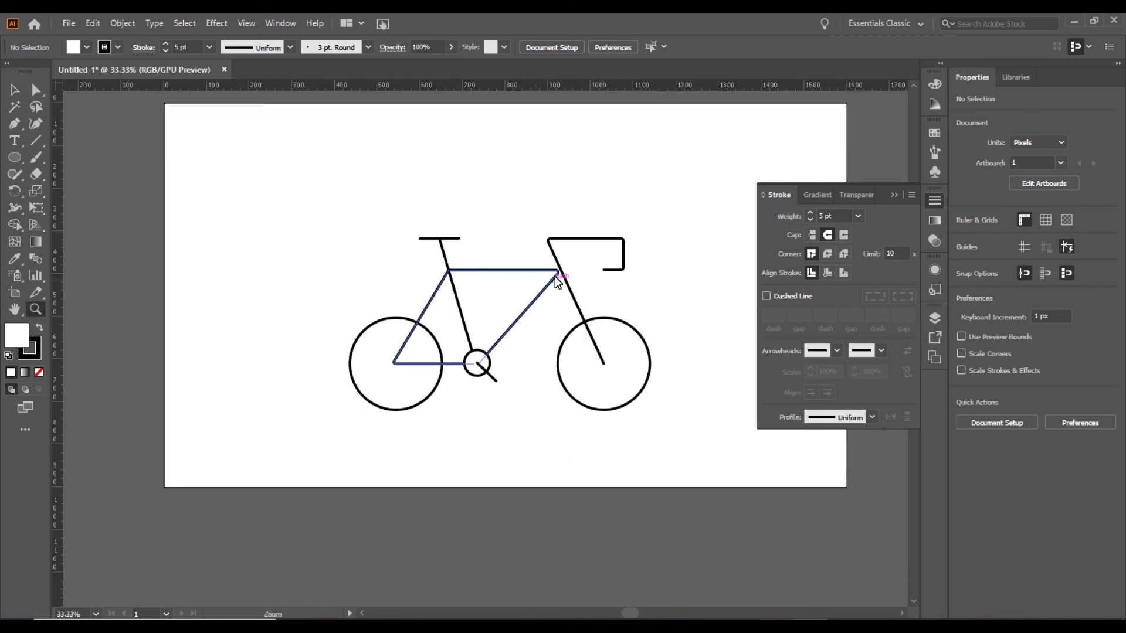
mouse_move(557, 281)
left_mouse_down()
mouse_move(551, 271)
mouse_move(716, 382)
left_mouse_up()
key("v")
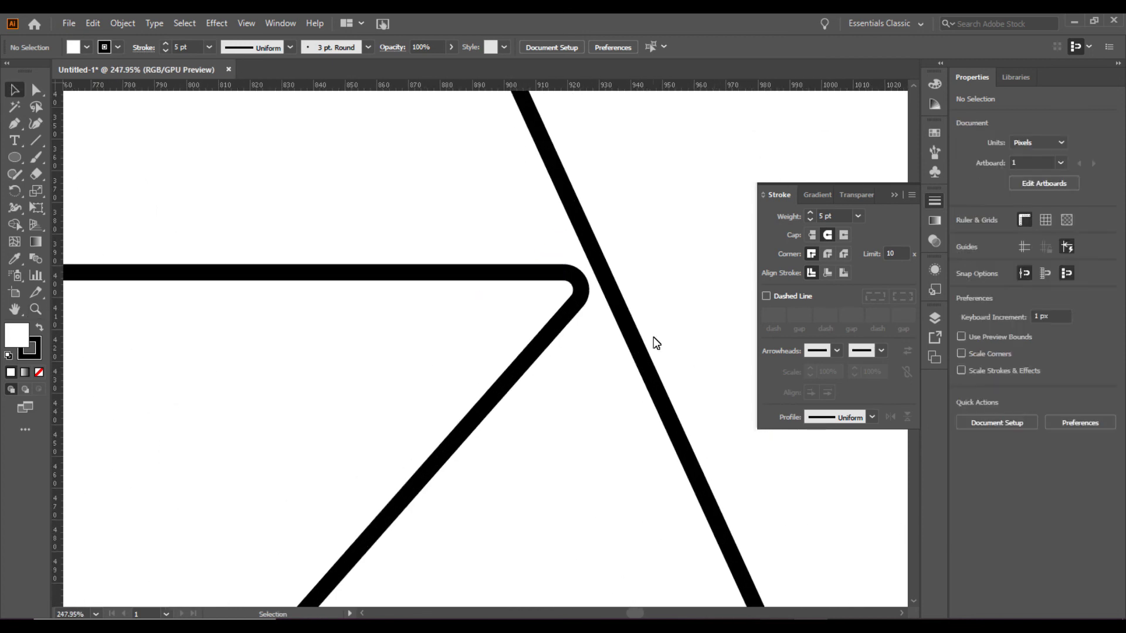
left_click(582, 288)
key("a")
left_click(563, 291)
left_click_drag(563, 291, 596, 272)
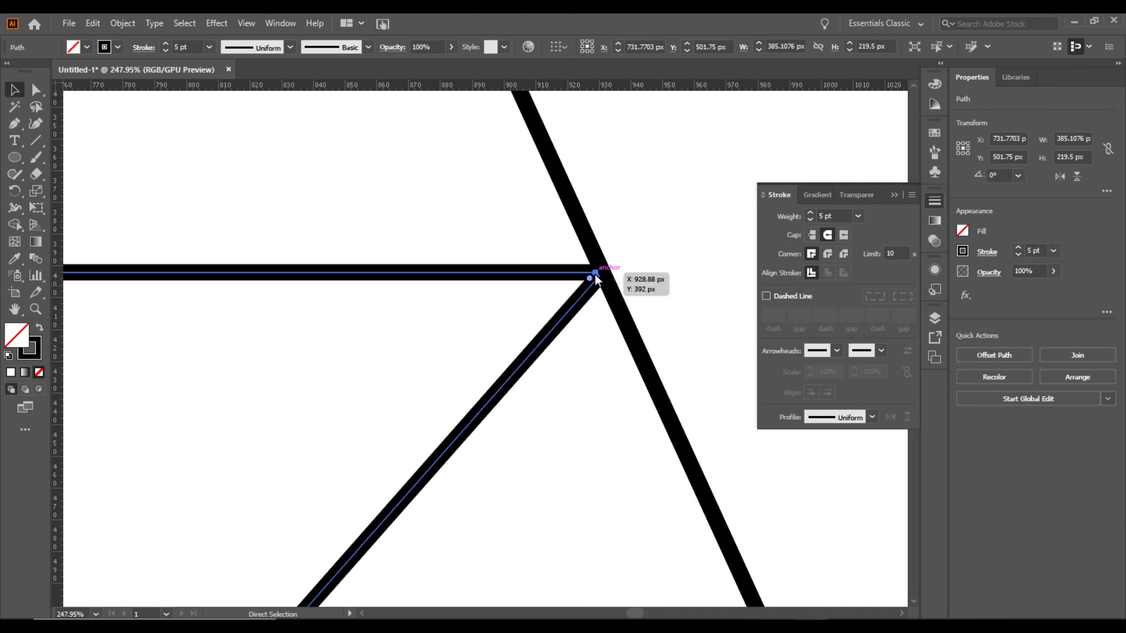
left_click(465, 235)
key("ctrl+0")
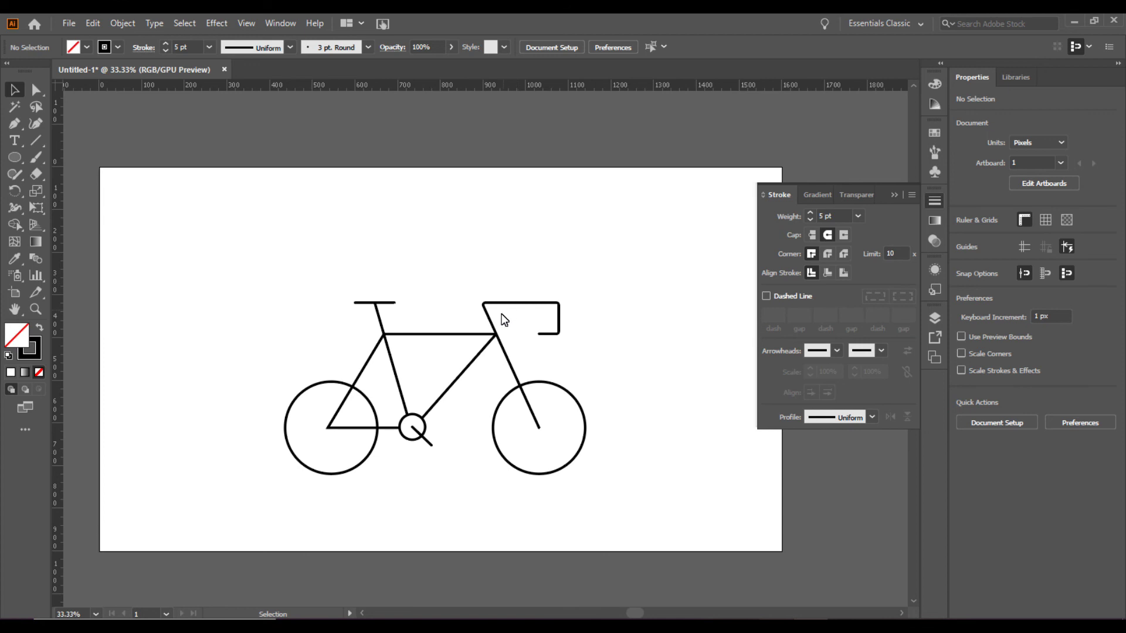
Step: Move a handlebar corner point, undo it, and exit the handlebar's isolation mode
left_click(490, 325)
key("a")
left_click_drag(486, 306, 500, 304)
key("ctrl+z")
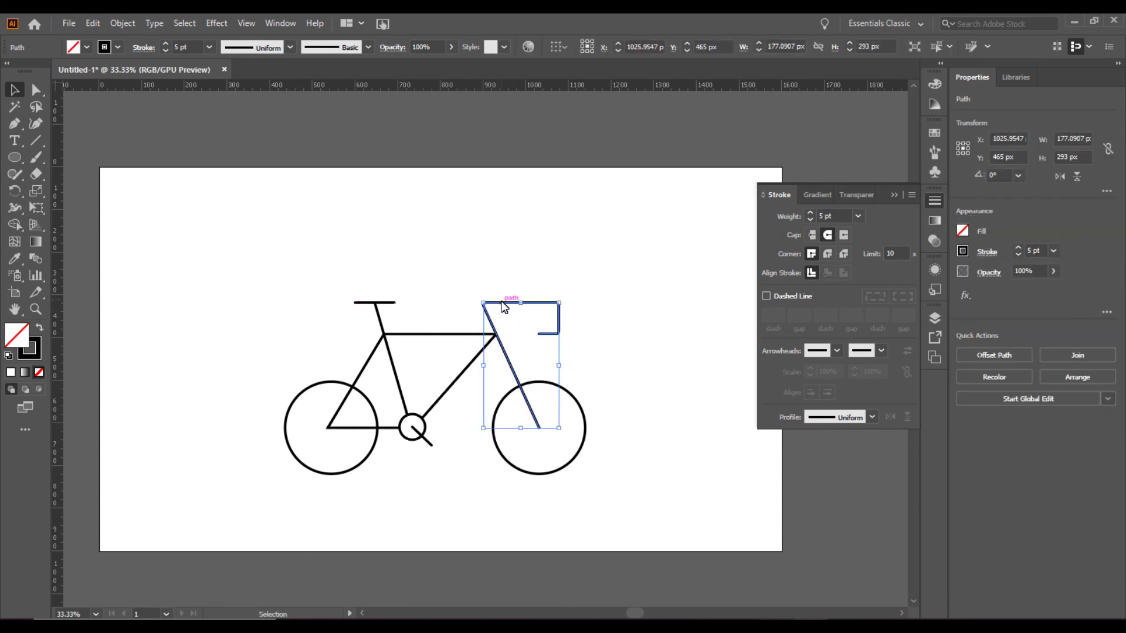
double_click(491, 313)
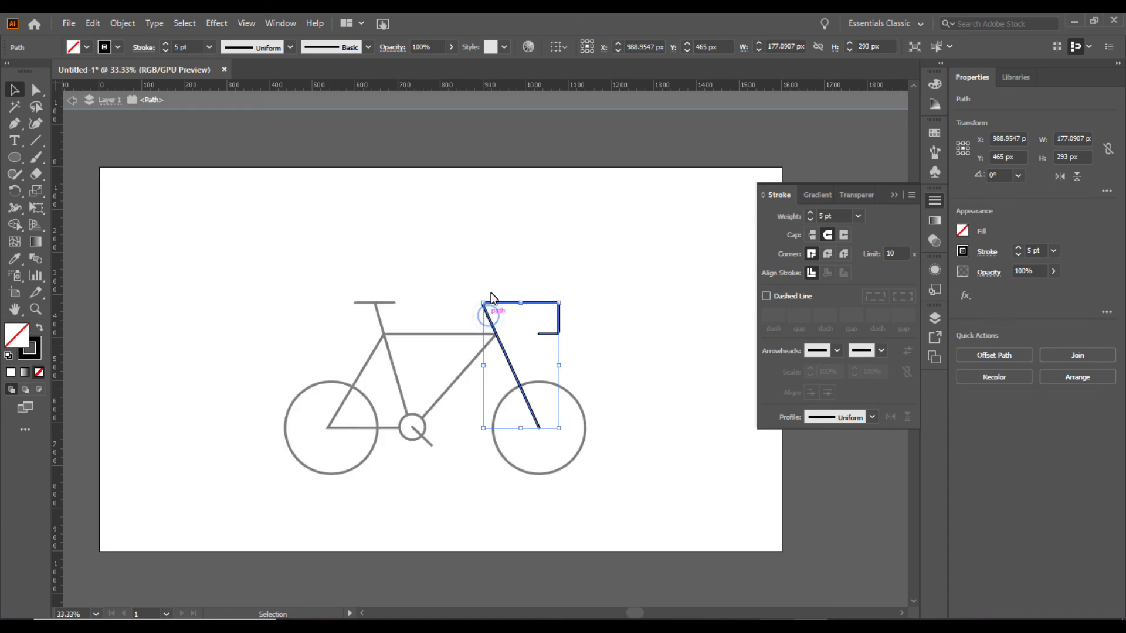
right_click(491, 282)
left_click(516, 326)
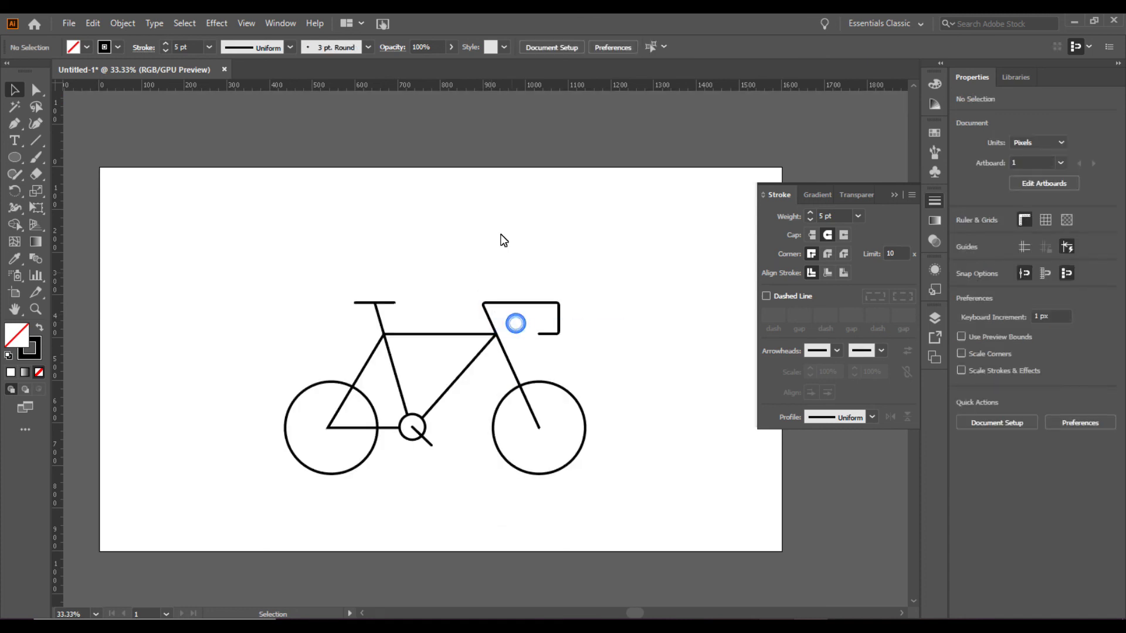
key("p")
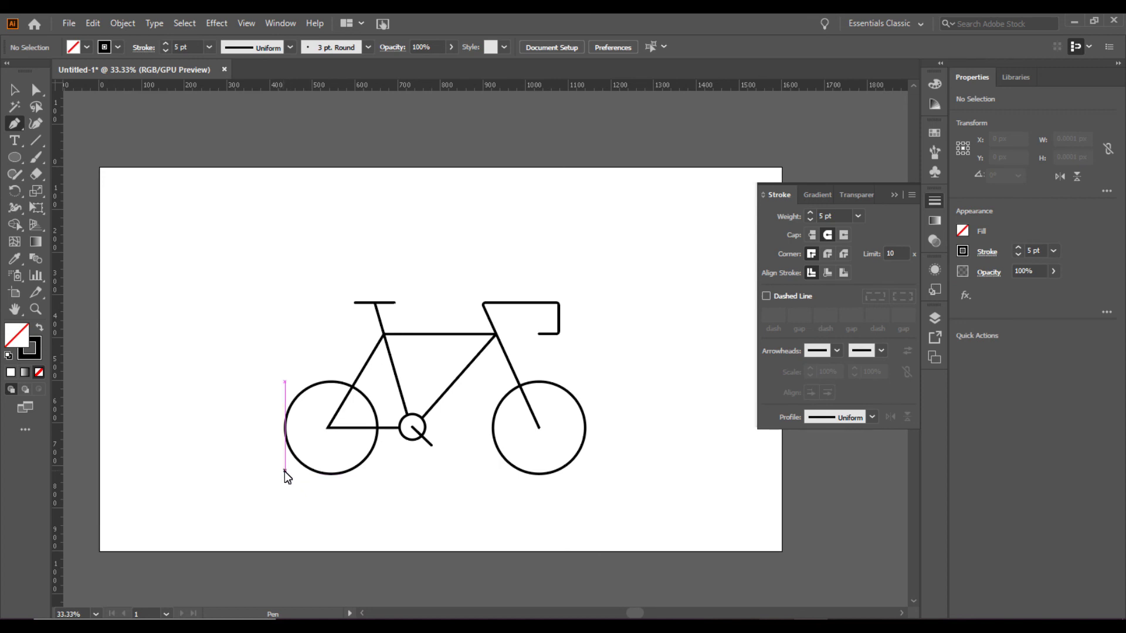
Step: Draw a horizontal ground line beneath both wheels
left_click(284, 473)
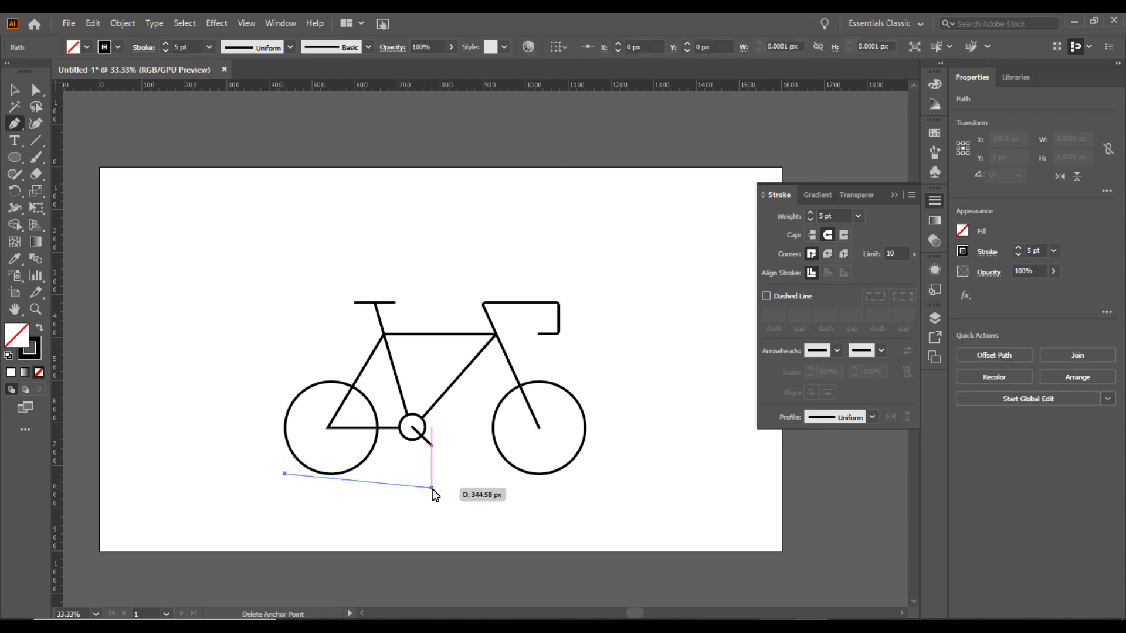
left_click(570, 473, "shift")
key("v")
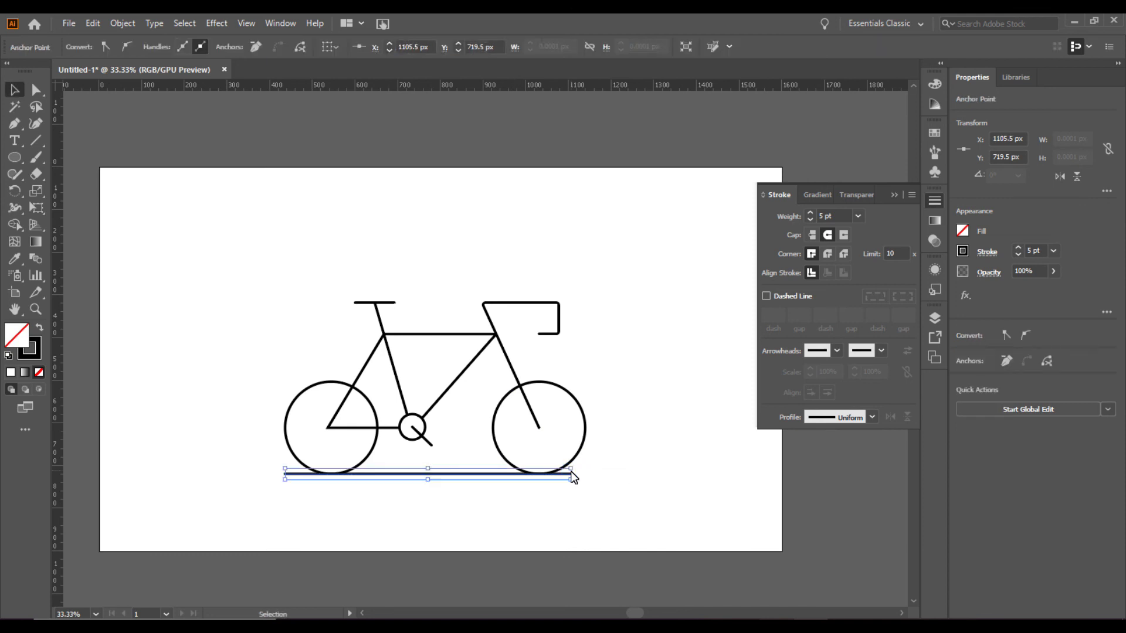
Step: Add a short separate dash to the right of the ground line
key("p")
left_click(577, 473)
left_click(596, 473)
key("v")
left_click(647, 437)
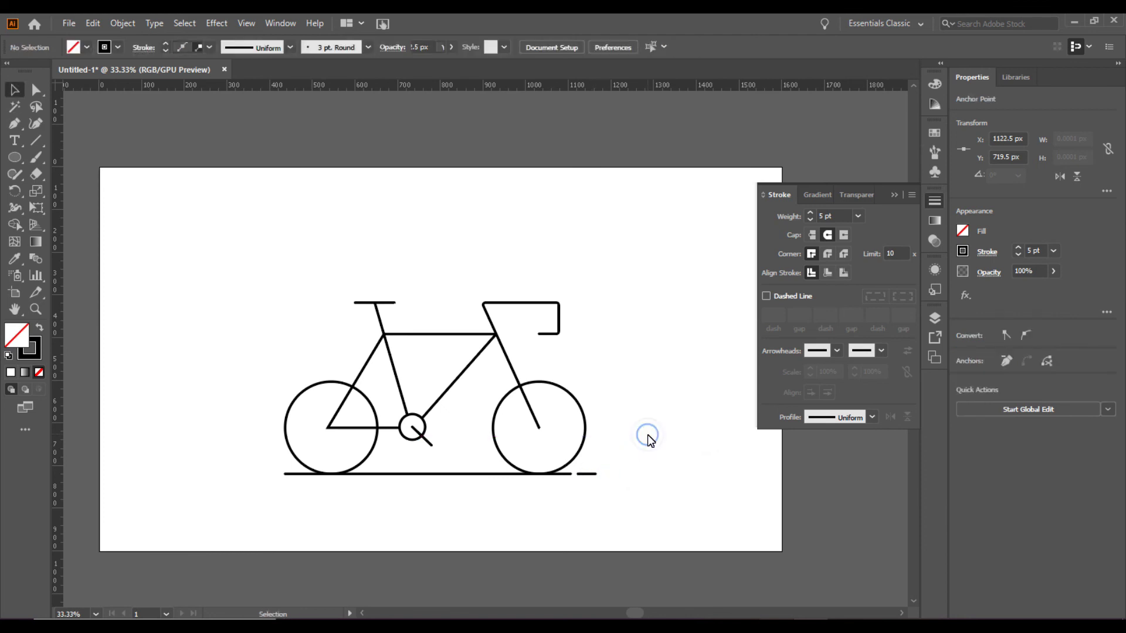
key("Tab")
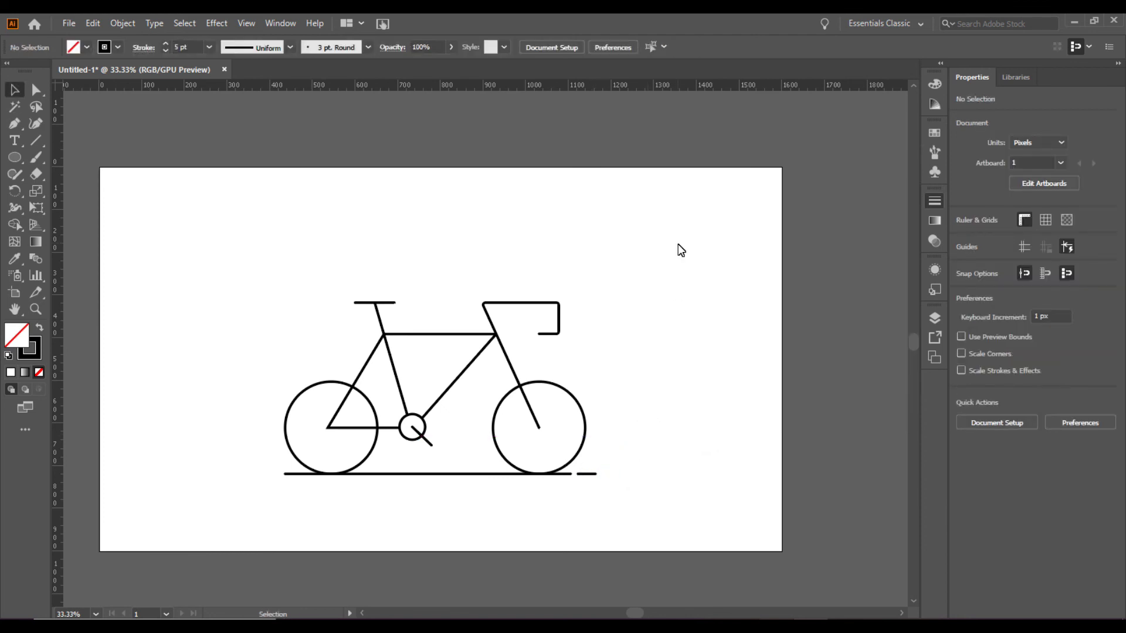